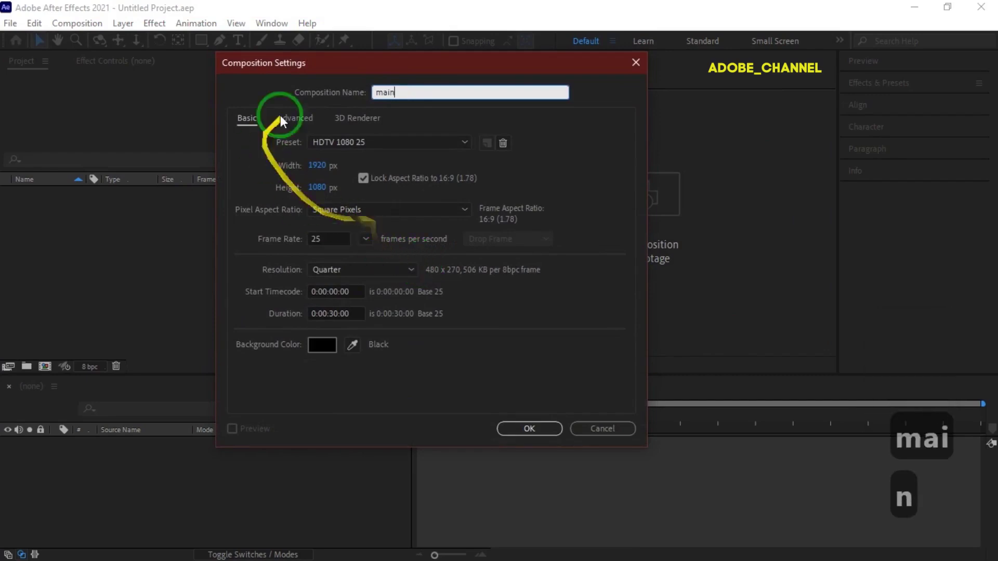
# Step: Create the main composition and draw a nearly horizontal line across the full width of the frame with the Pen tool
pyautogui.click(530, 429)
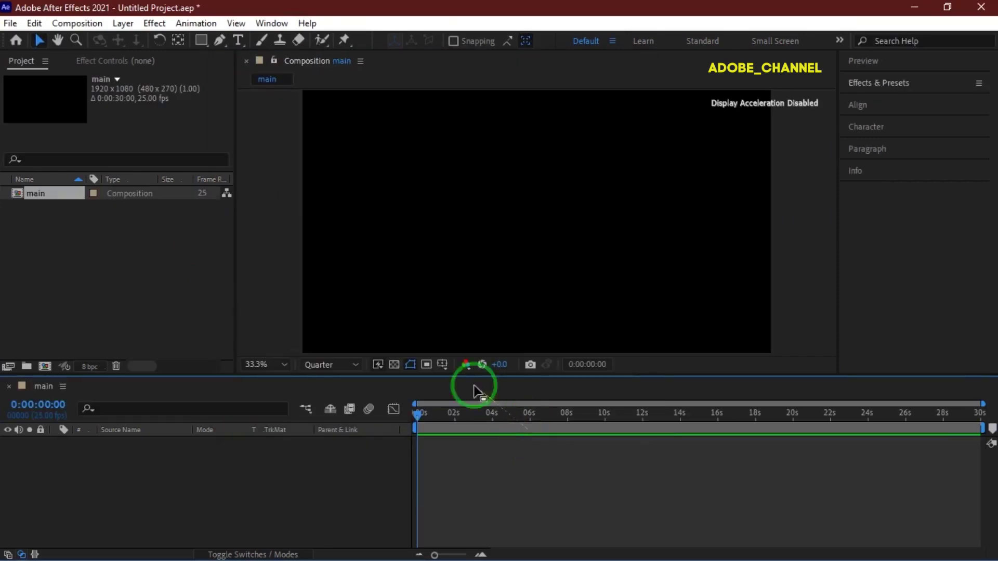
pyautogui.click(219, 43)
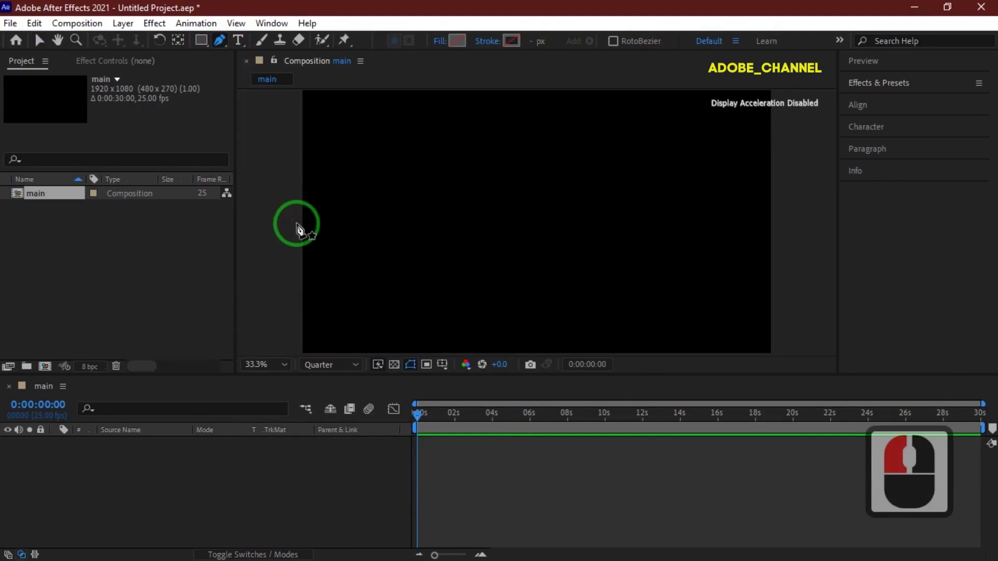
pyautogui.moveTo(300, 229); pyautogui.dragTo(778, 234)
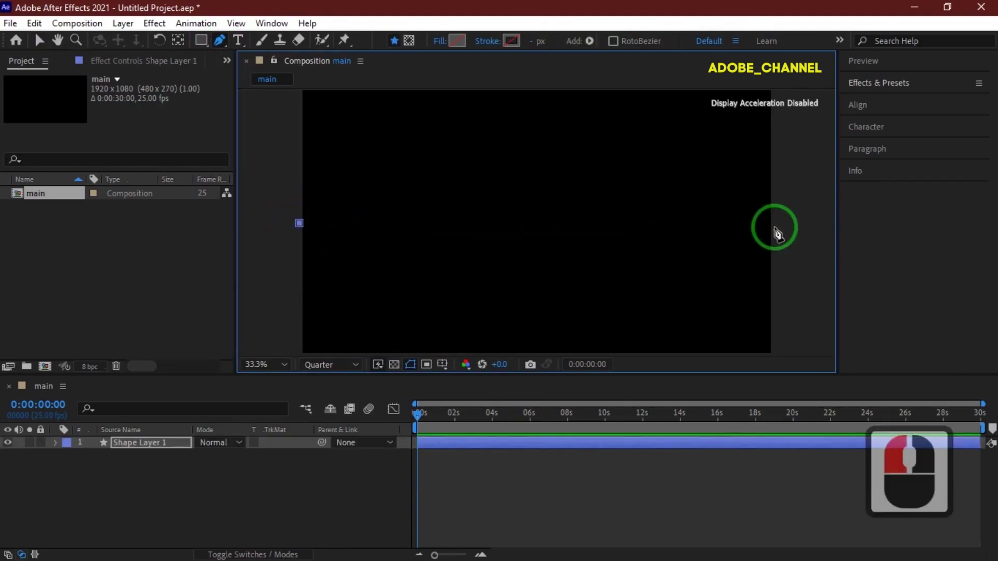
pyautogui.click(773, 226)
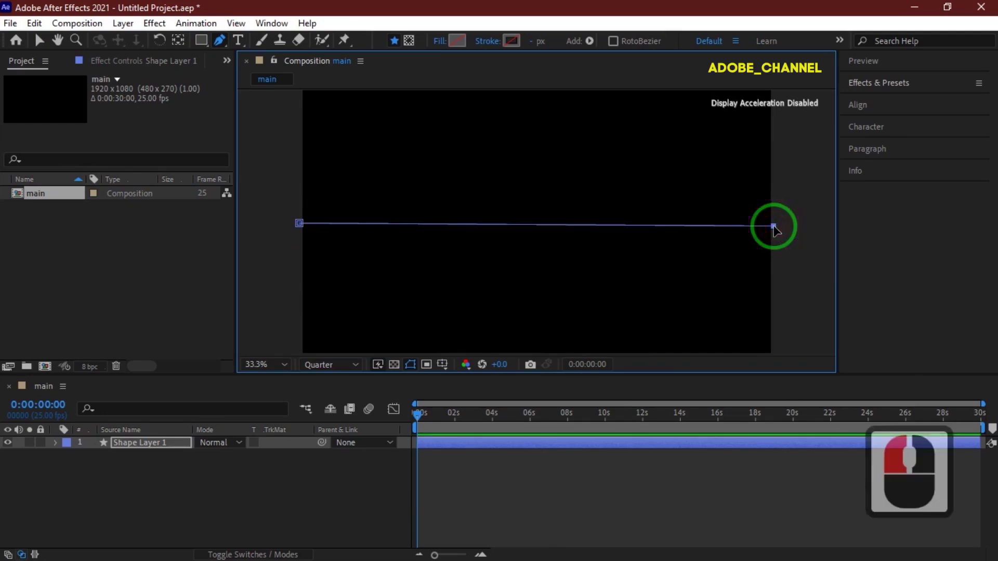
# Step: Set the line's fill to none and give it a solid color stroke
pyautogui.click(439, 42)
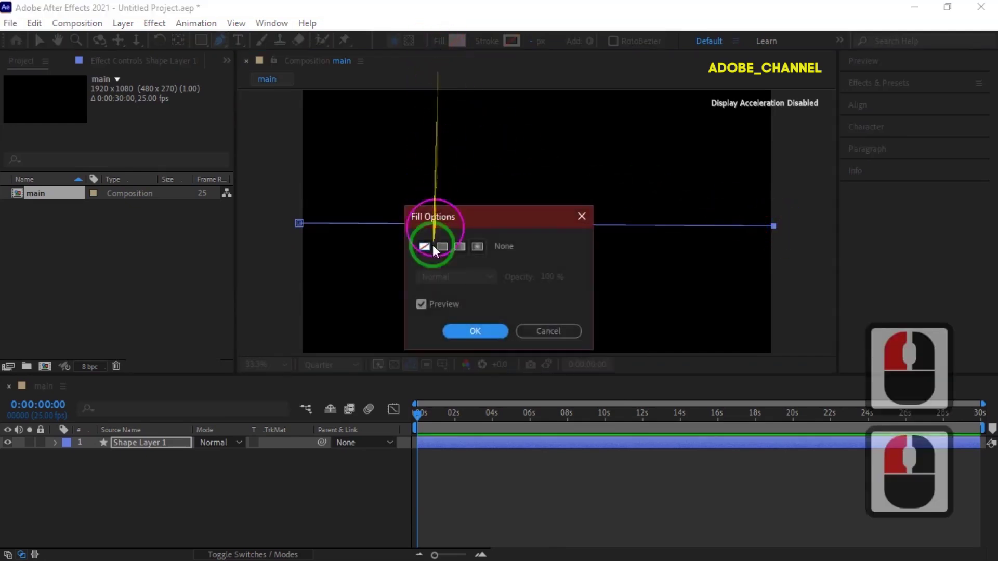
pyautogui.click(475, 331)
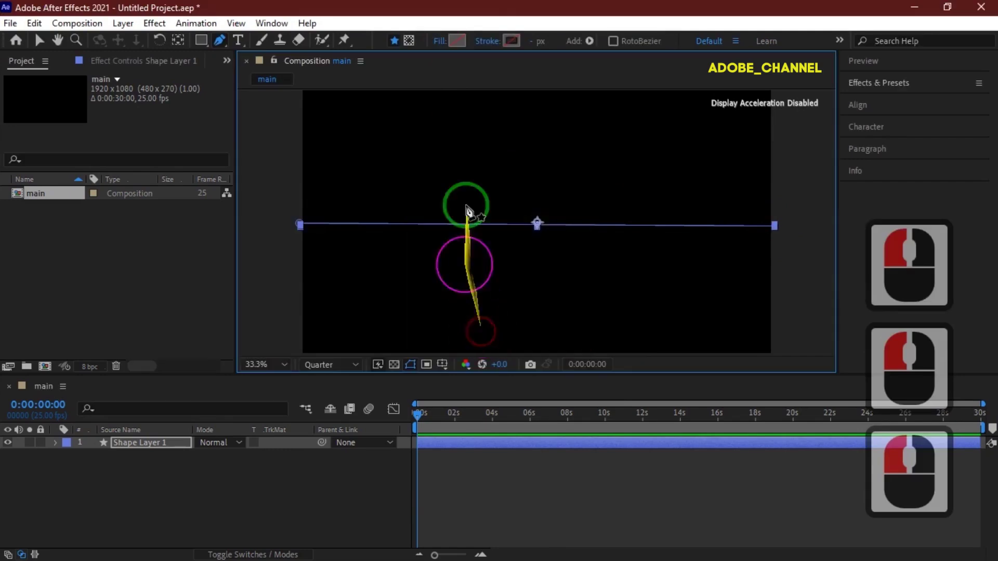
pyautogui.click(488, 41)
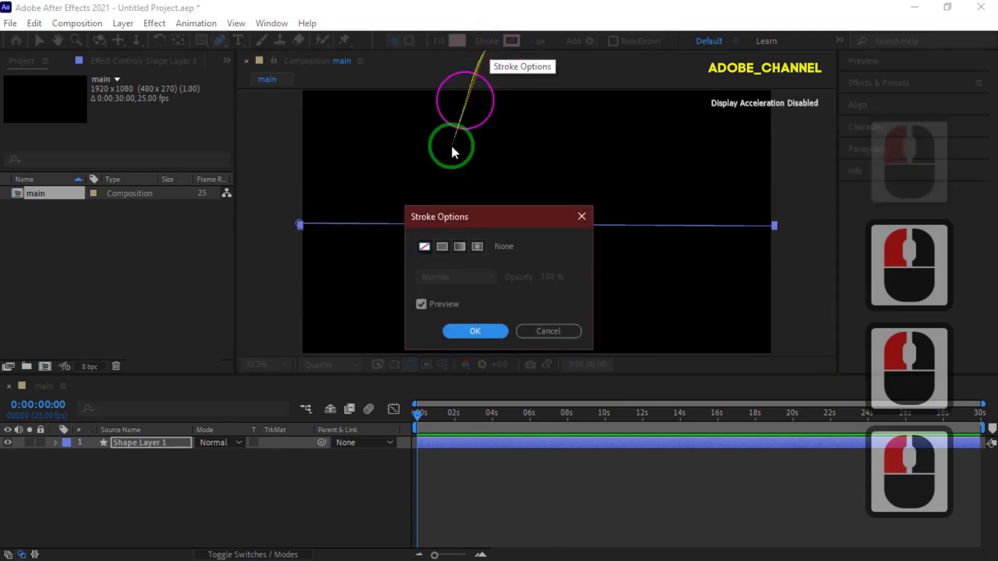
pyautogui.click(443, 251)
pyautogui.click(475, 331)
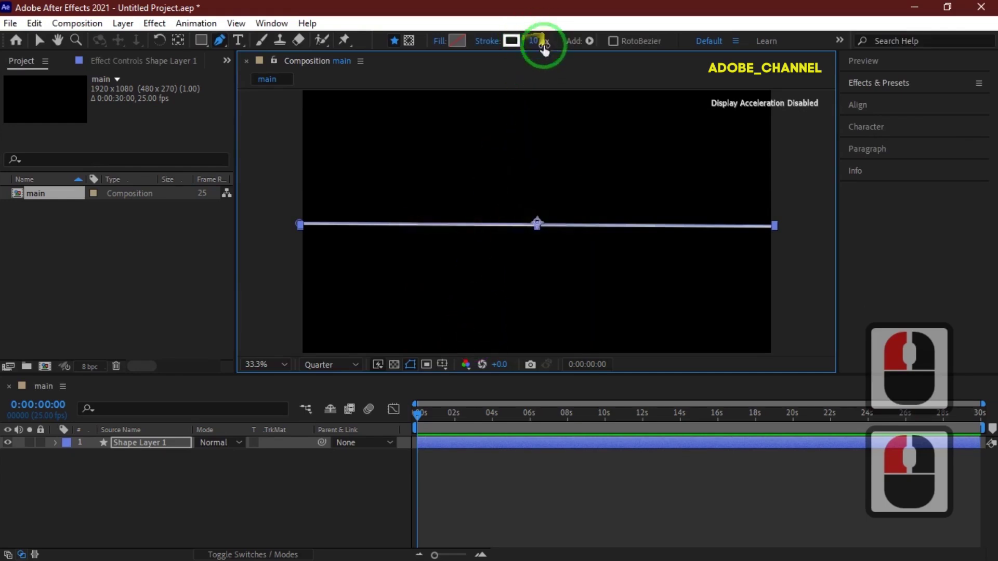
# Step: Add a Wiggle Paths operator to the line's shape layer and expand its properties
pyautogui.click(55, 444)
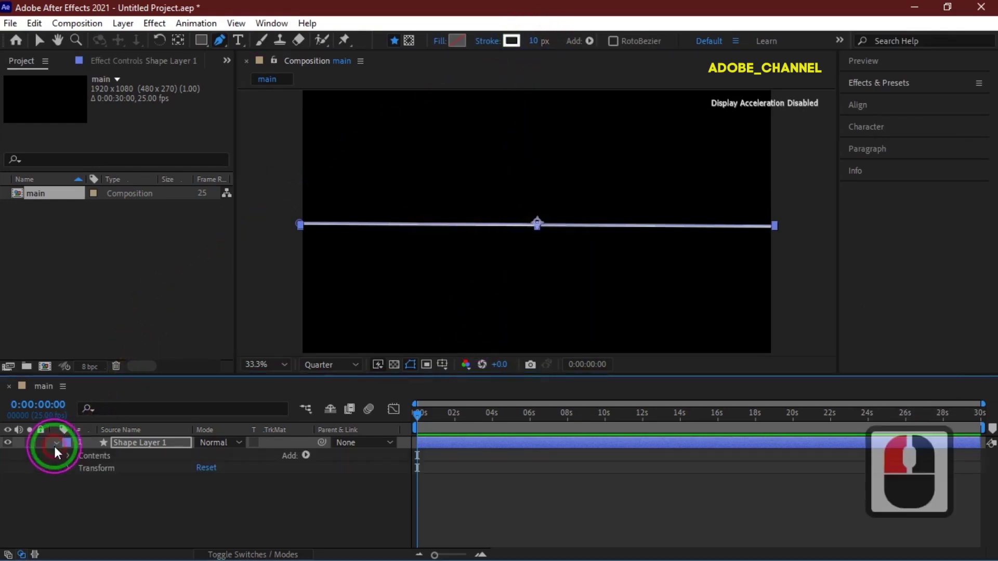
pyautogui.click(304, 455)
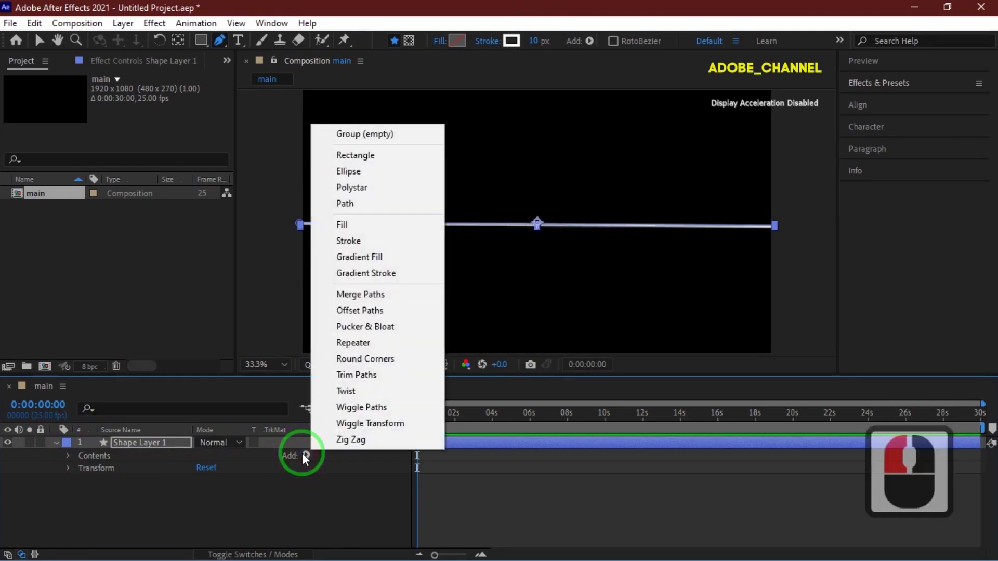
pyautogui.click(362, 407)
pyautogui.click(92, 493)
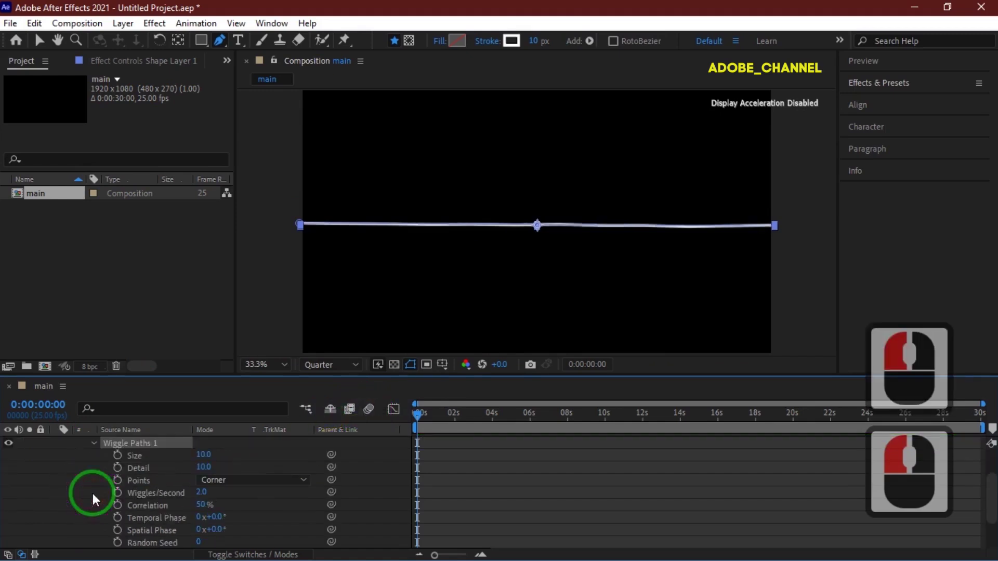
# Step: Set the Wiggle Paths size to 1000, points to Smooth and detail to 2
pyautogui.click(204, 455)
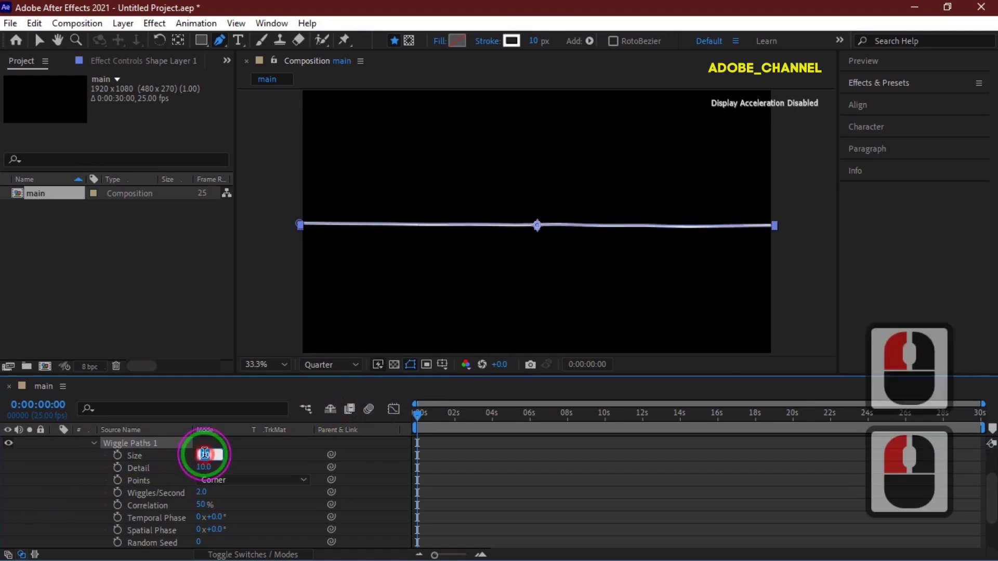
pyautogui.write('1000')
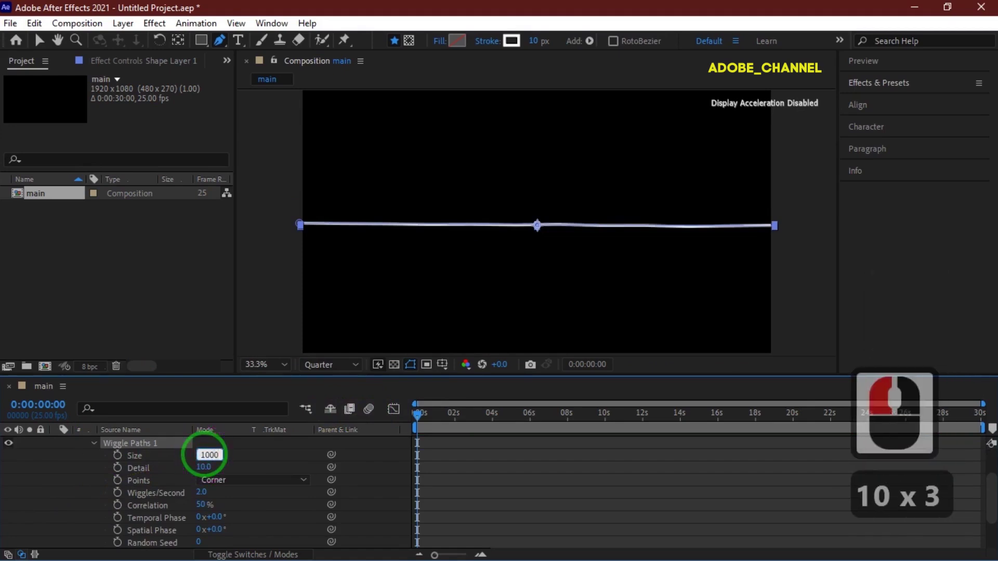
pyautogui.press('Return')
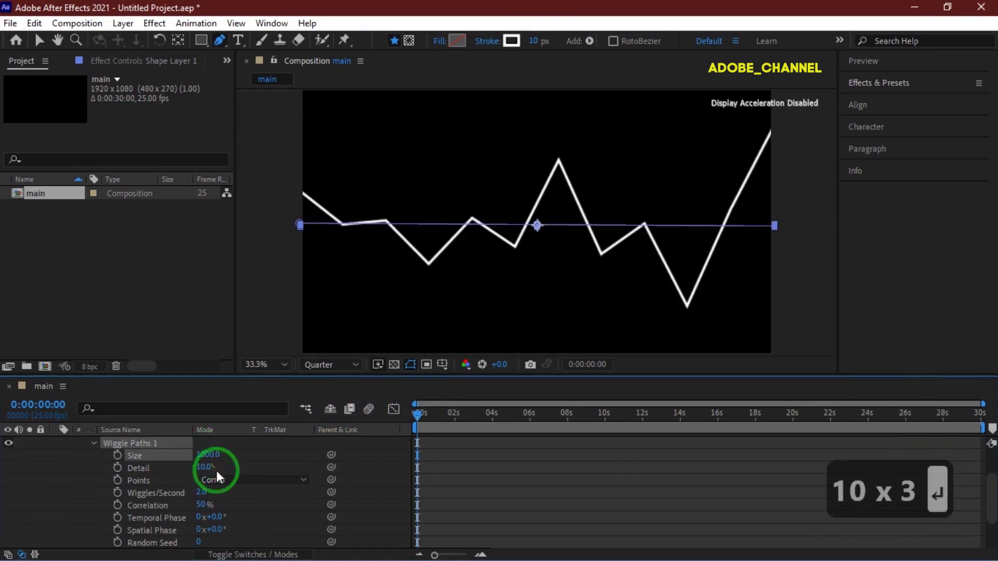
pyautogui.click(285, 479)
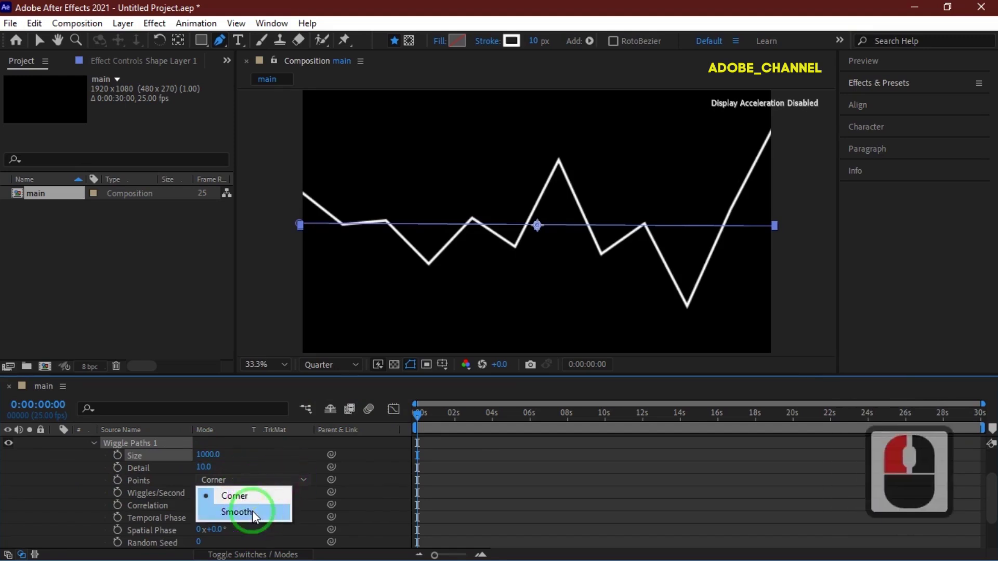
pyautogui.click(251, 510)
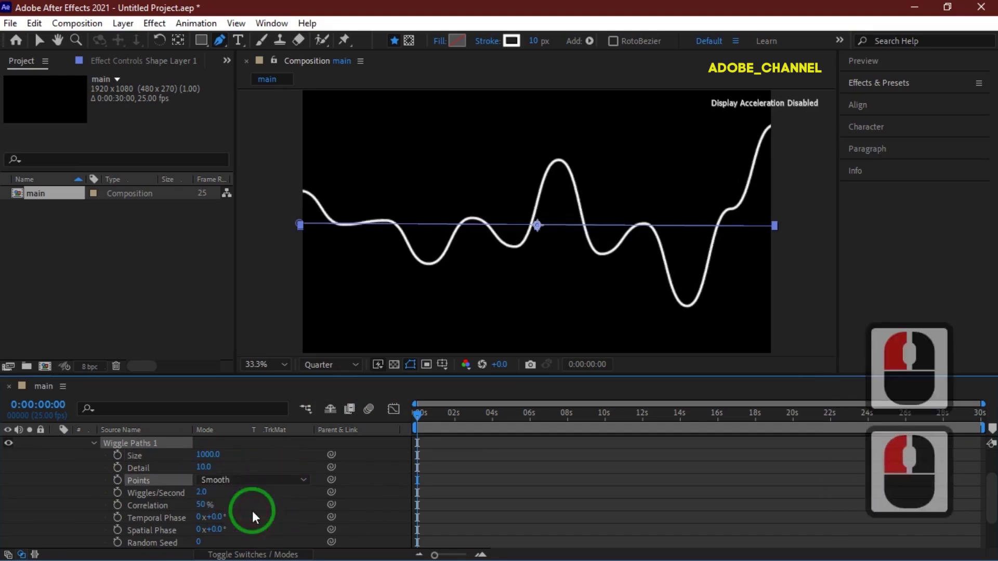
pyautogui.click(203, 467)
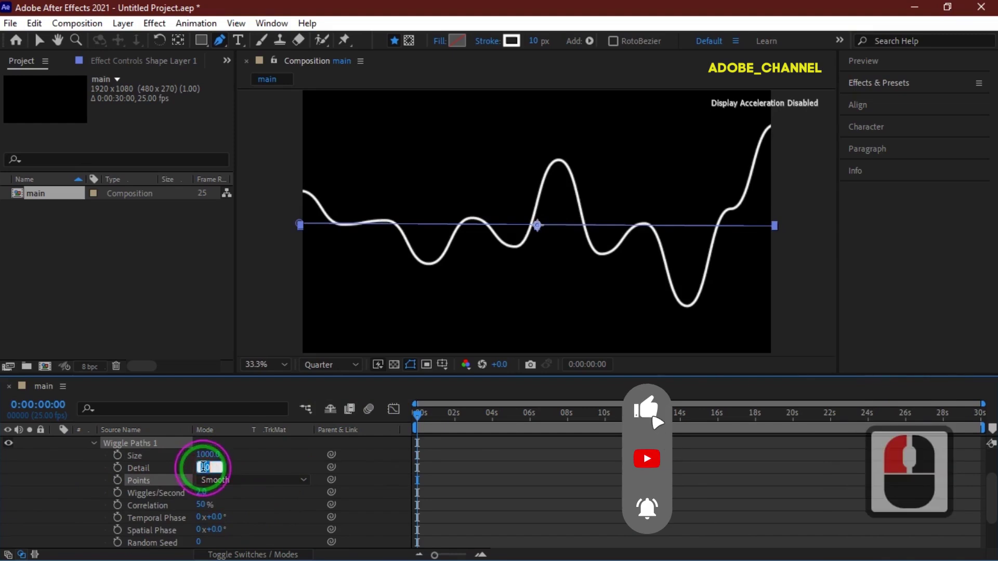
pyautogui.write('2')
pyautogui.press('Return')
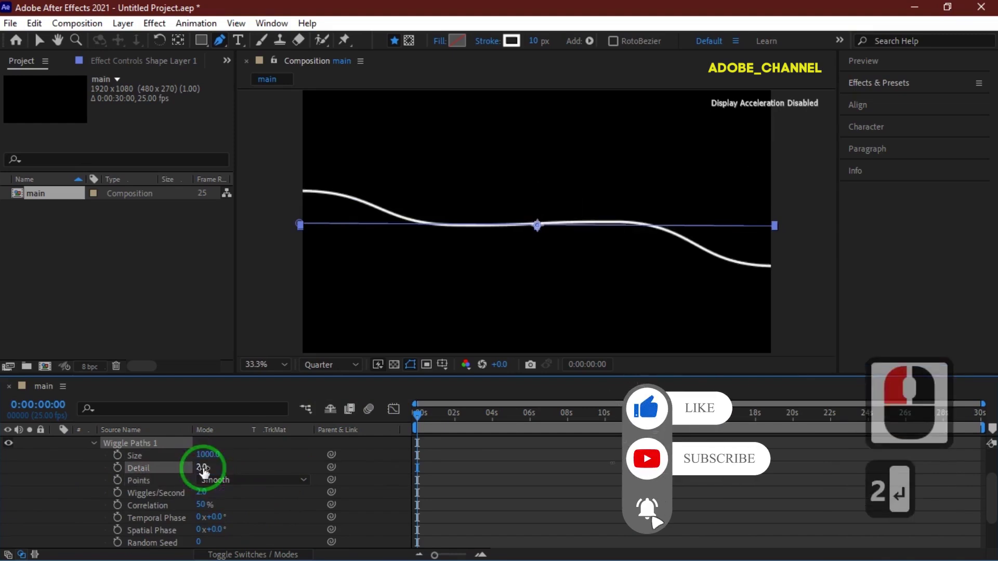
# Step: Set the Wiggle Paths wiggles per second to 0.5, temporal phase to 250° and correlation to 18%
pyautogui.click(417, 416)
pyautogui.moveTo(417, 416); pyautogui.dragTo(395, 416)
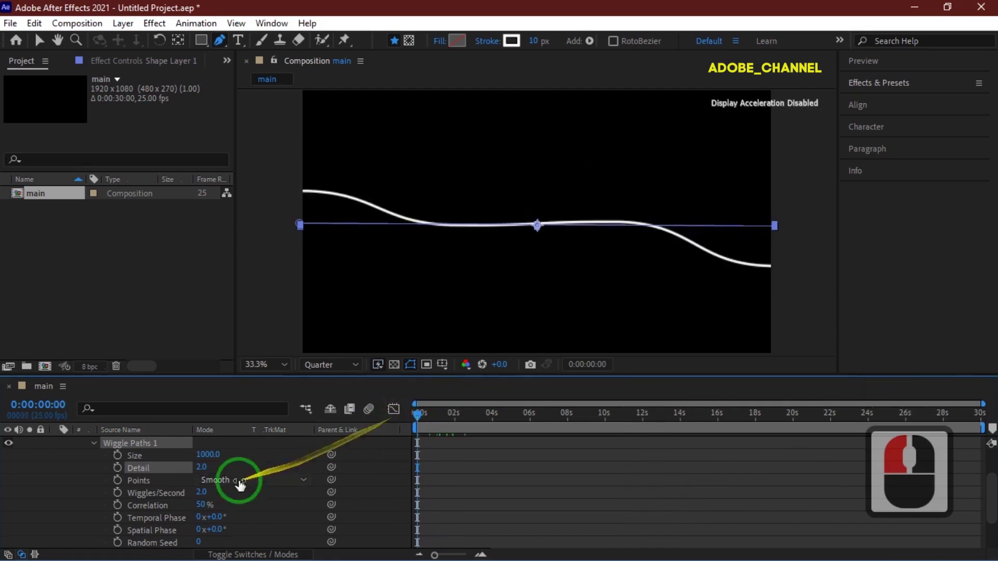
pyautogui.click(203, 492)
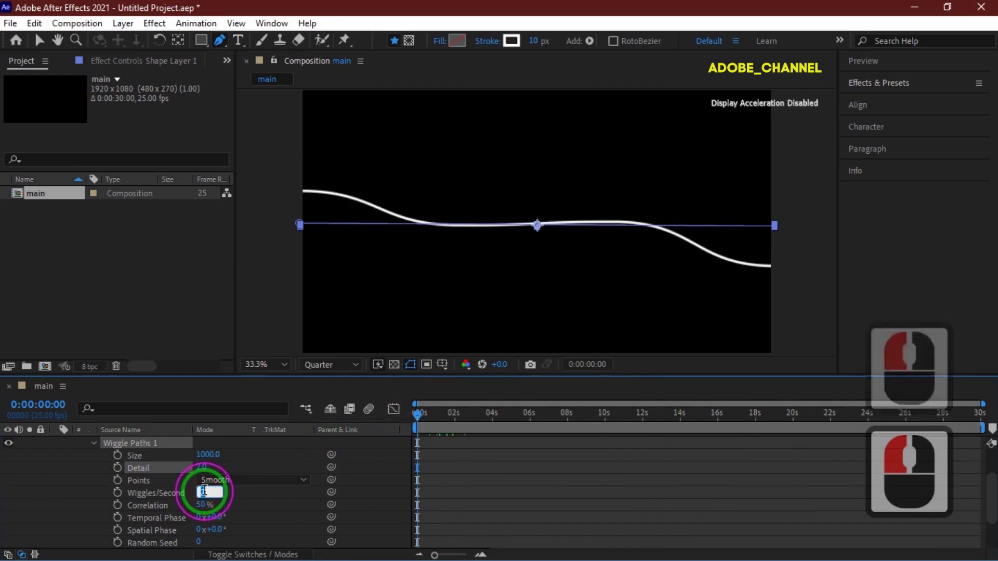
pyautogui.write('.5')
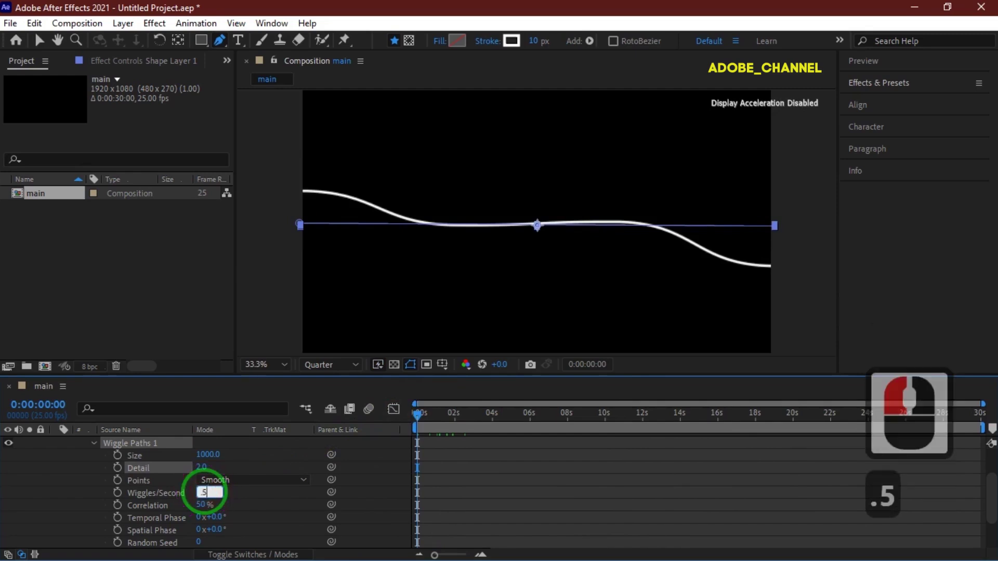
pyautogui.press('Return')
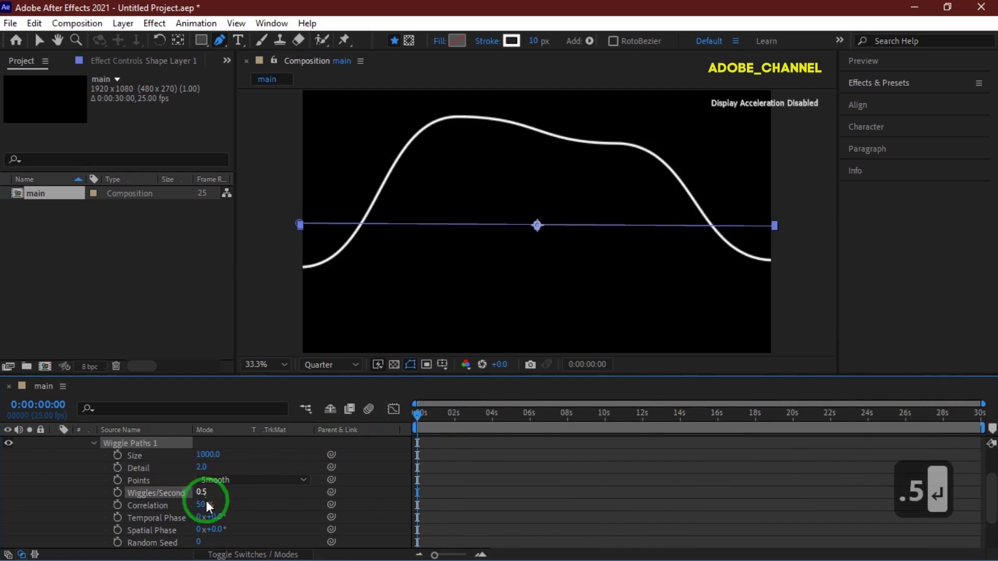
pyautogui.click(213, 518)
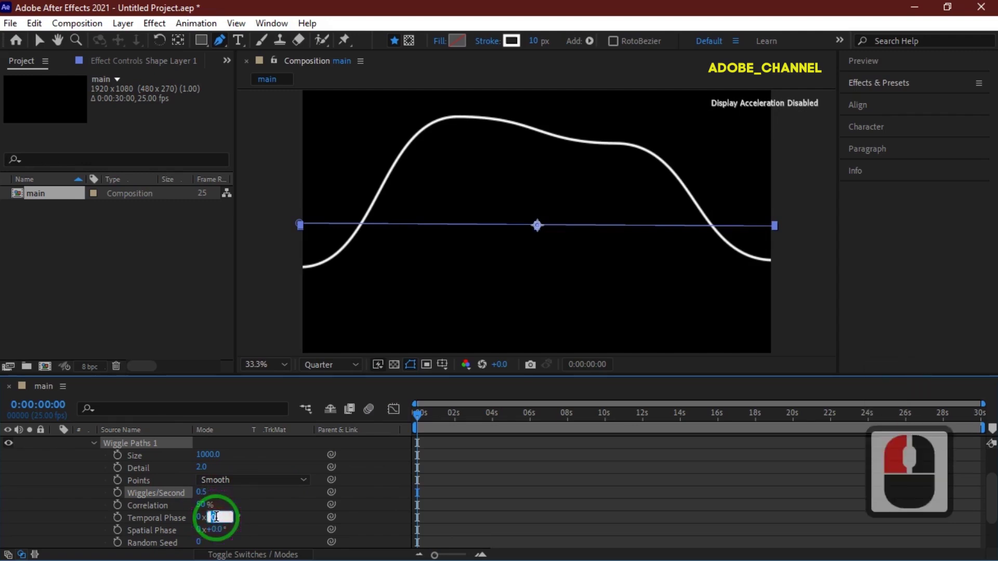
pyautogui.write('250')
pyautogui.press('Return')
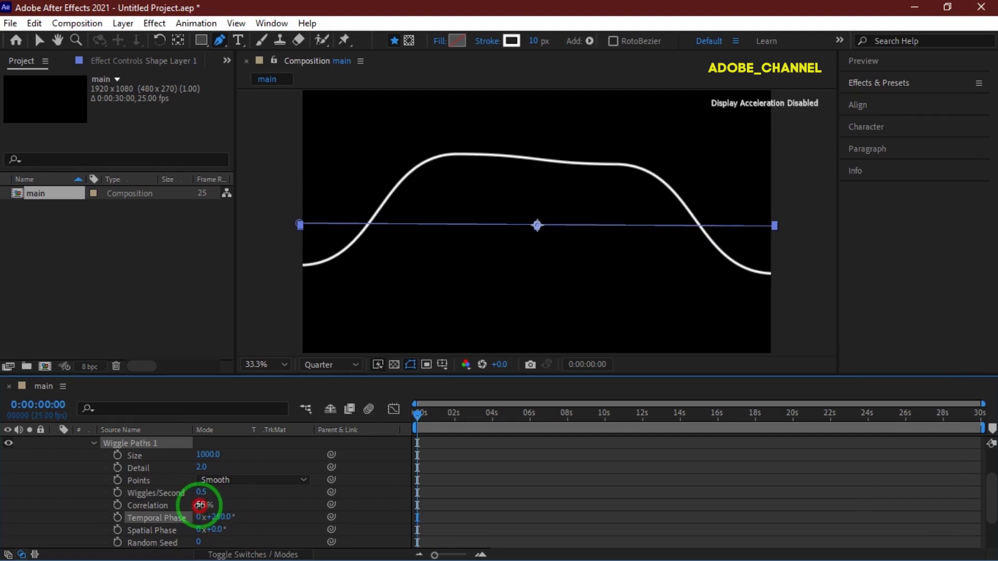
pyautogui.click(201, 505)
pyautogui.write('18')
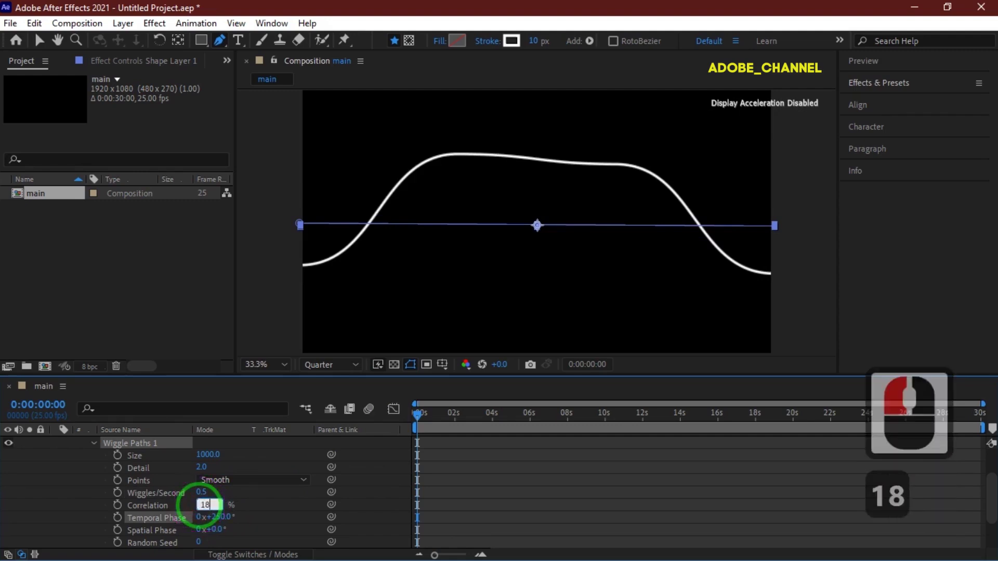
pyautogui.press('Return')
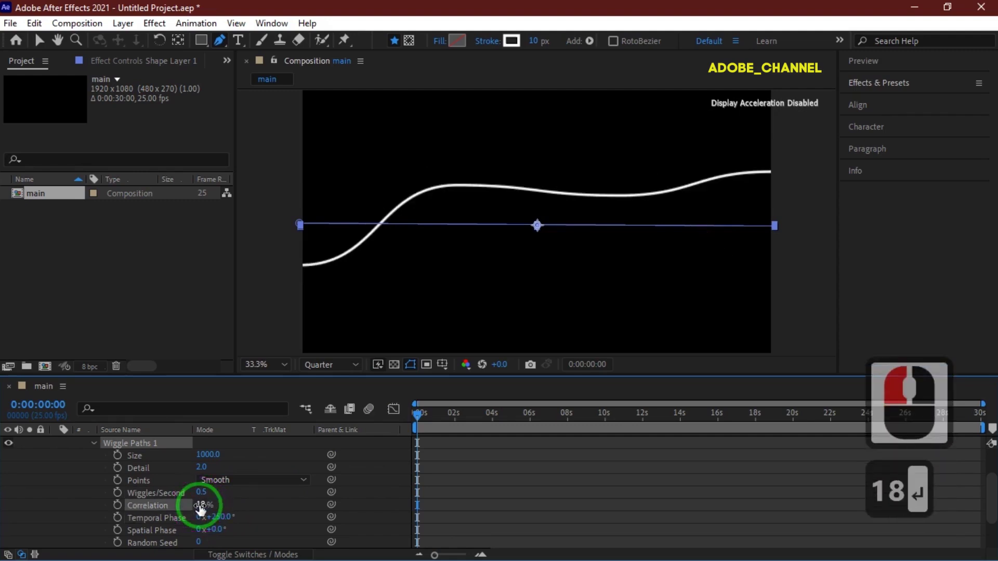
# Step: Search the effects for echo and apply the Echo effect from the Time category to the shape layer
pyautogui.click(912, 81)
pyautogui.click(885, 102)
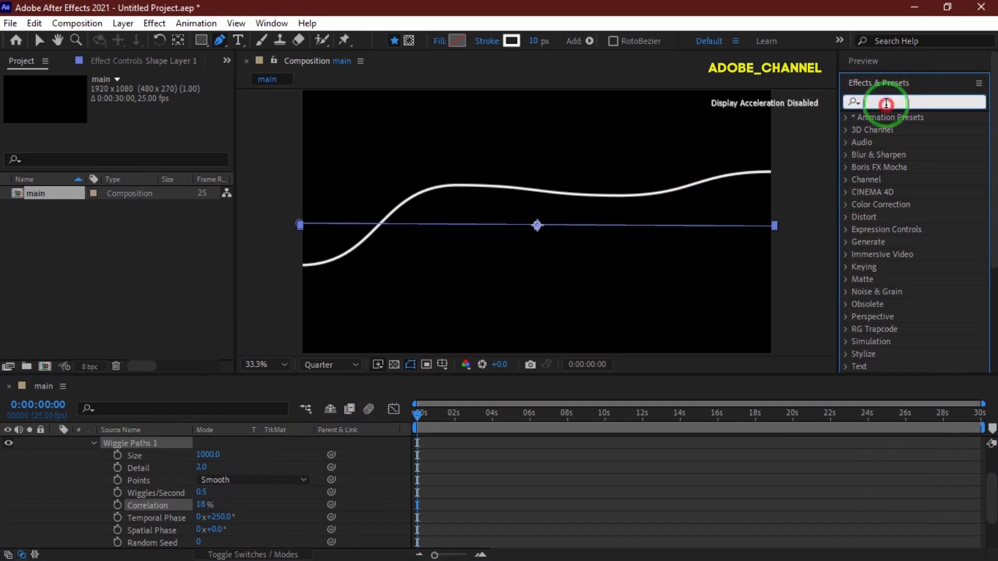
pyautogui.write('echo')
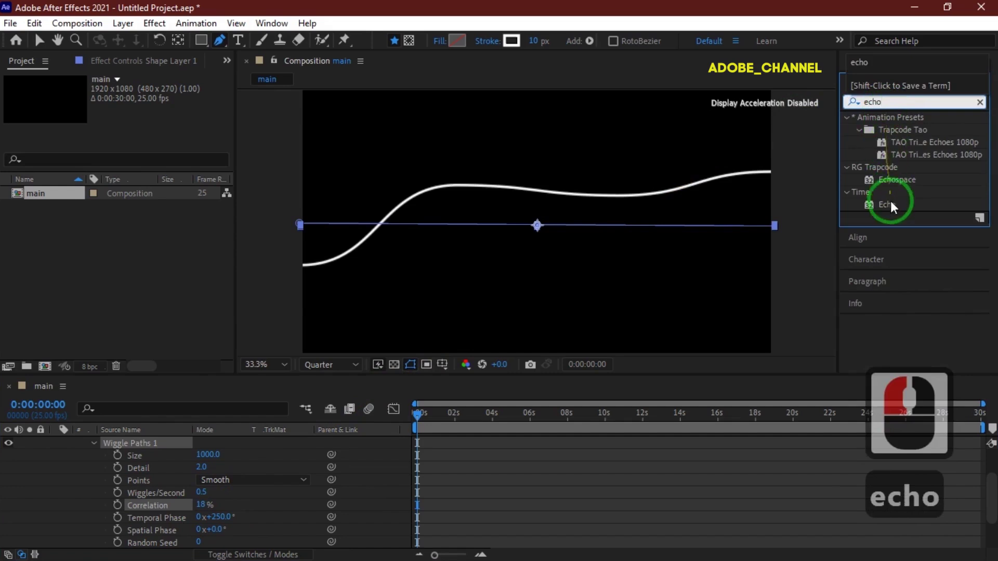
pyautogui.doubleClick(890, 206)
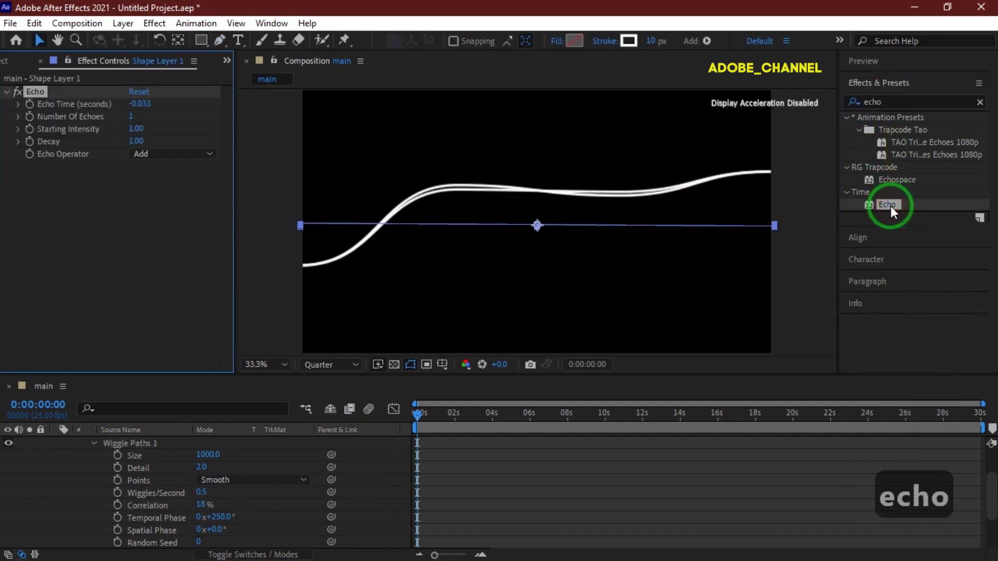
# Step: Set the Echo effect's number of echoes to 200 and its decay to 0.96
pyautogui.click(134, 115)
pyautogui.write('200')
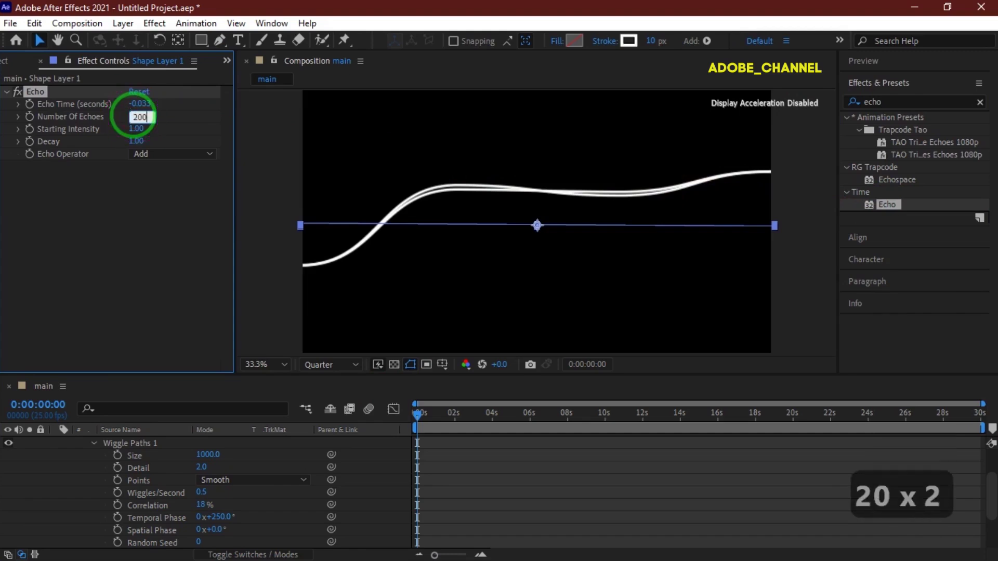
pyautogui.press('Return')
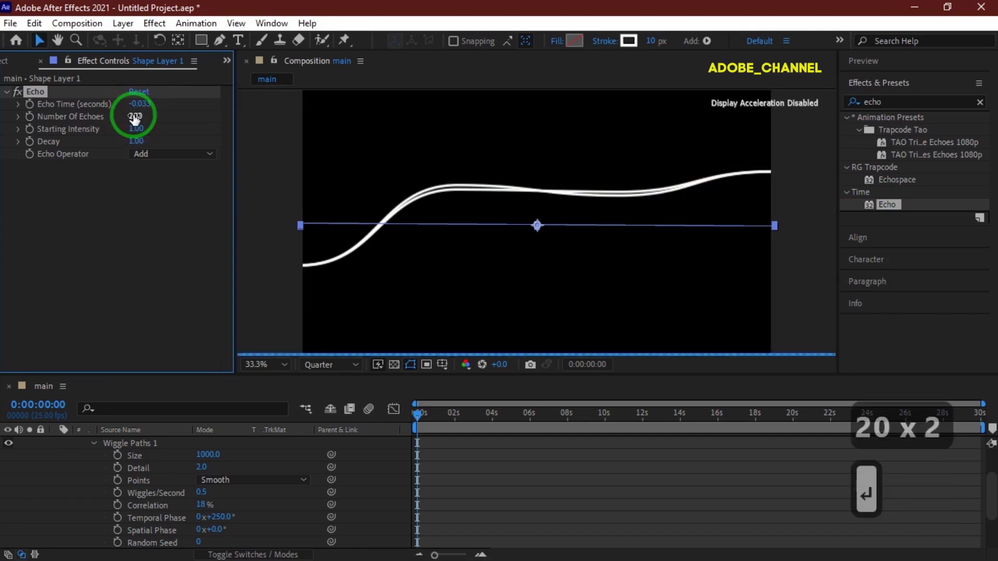
pyautogui.click(134, 140)
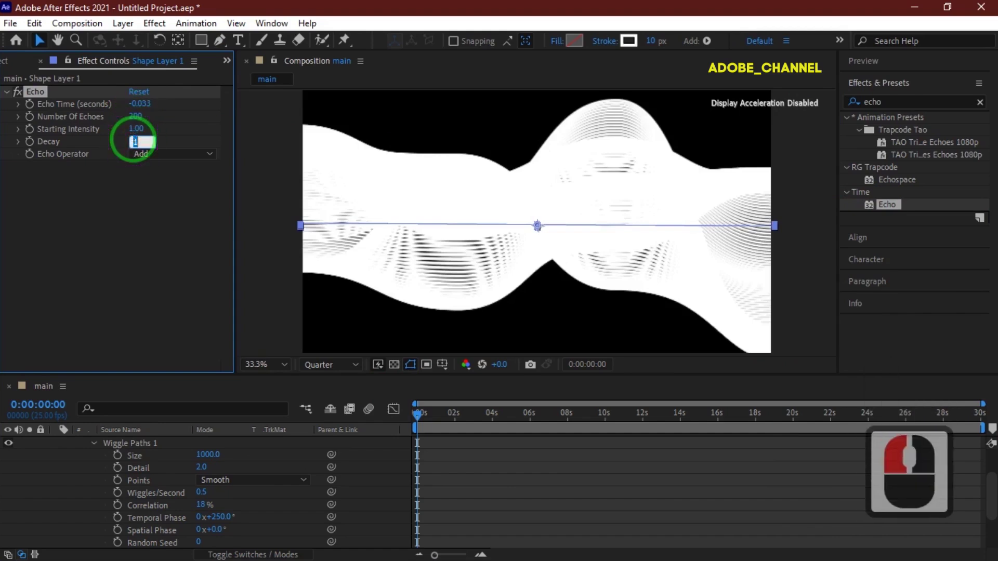
pyautogui.write('0.96')
pyautogui.press('Return')
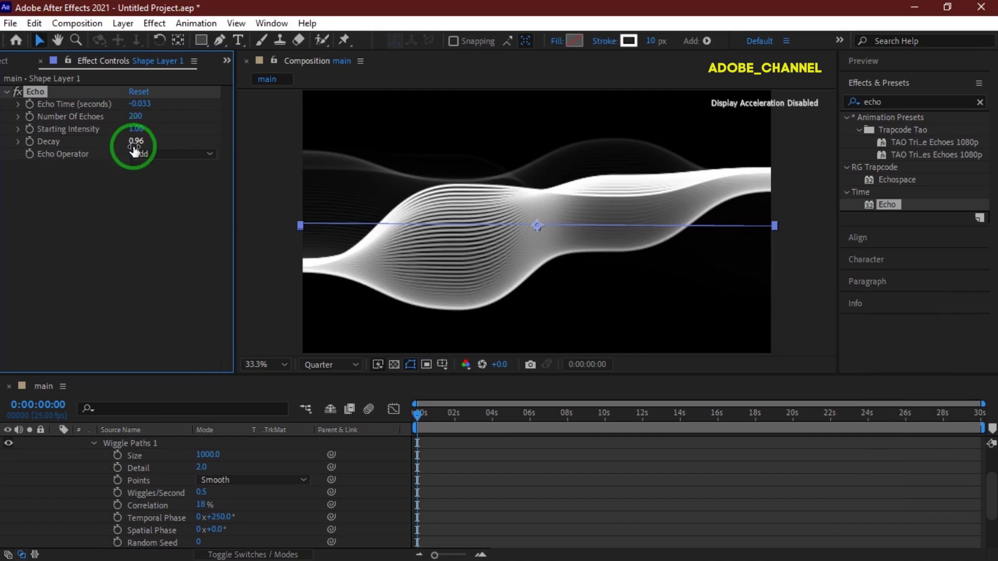
# Step: Add a Gradient Stroke to the contents of the wiggled shape layer and expand its properties
pyautogui.scroll(6, 201, 475)
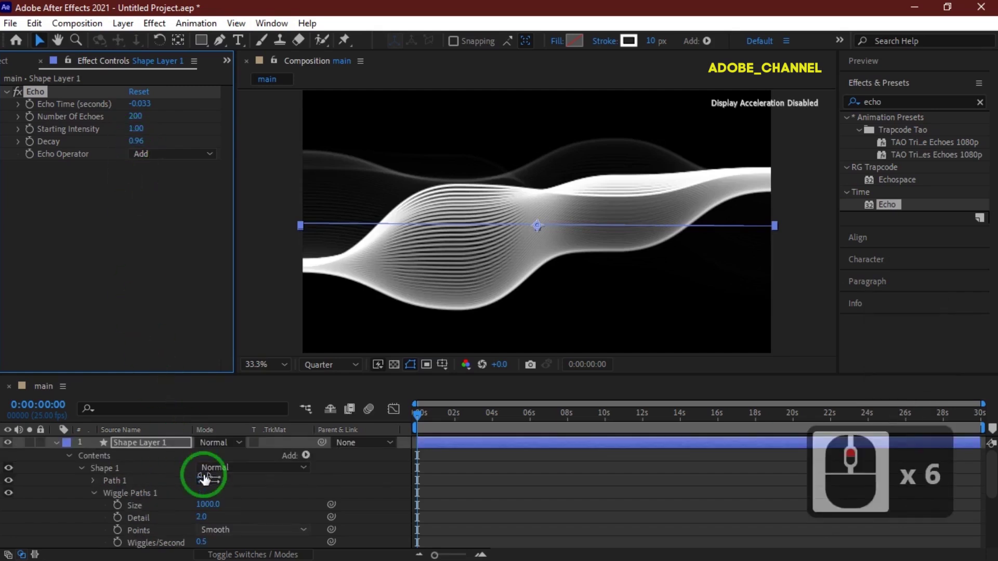
pyautogui.click(304, 455)
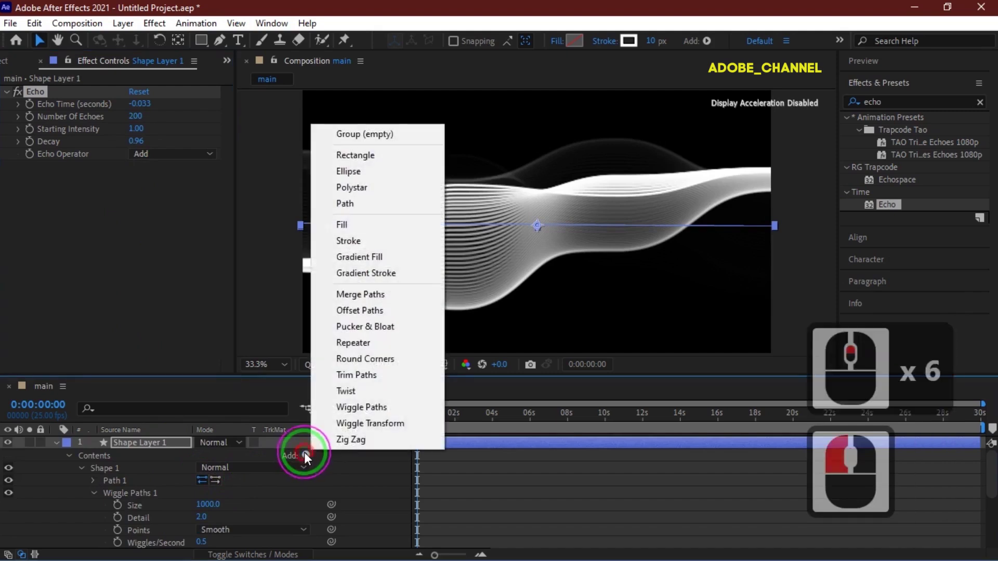
pyautogui.click(372, 275)
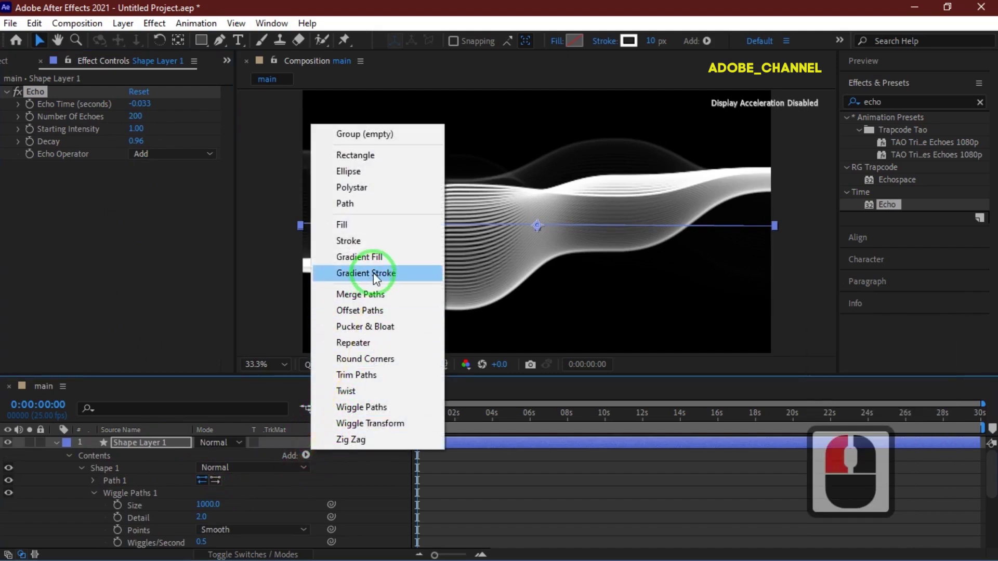
pyautogui.click(84, 538)
pyautogui.click(80, 541)
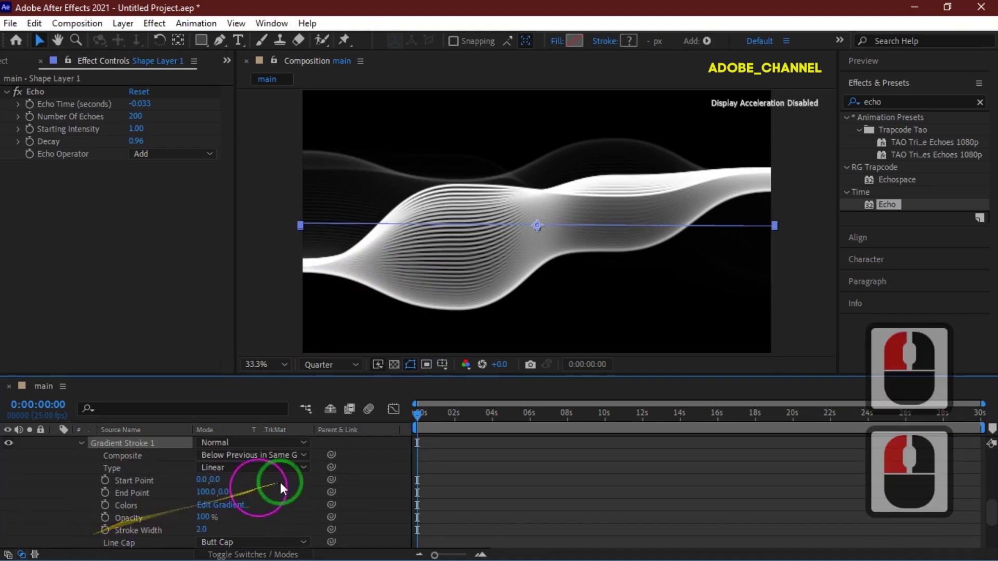
# Step: Edit the gradient stroke's colors and set the starting color stop at 0% to 386E09
pyautogui.click(224, 505)
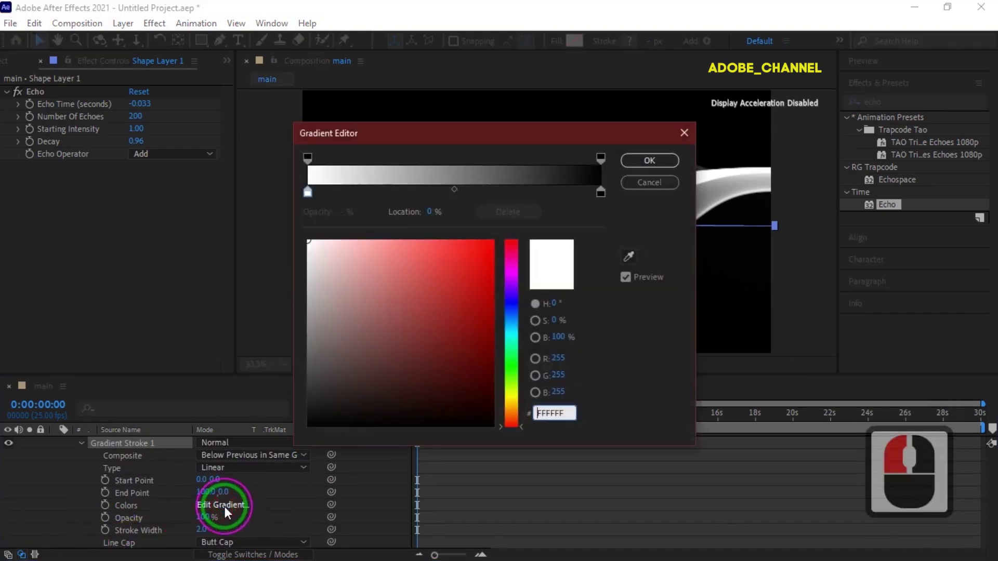
pyautogui.click(306, 193)
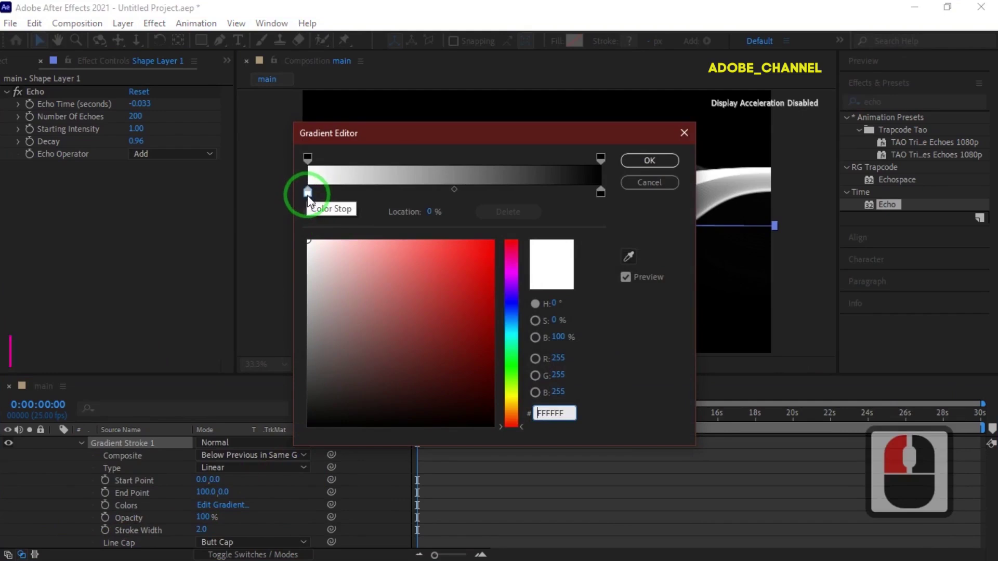
pyautogui.click(573, 413)
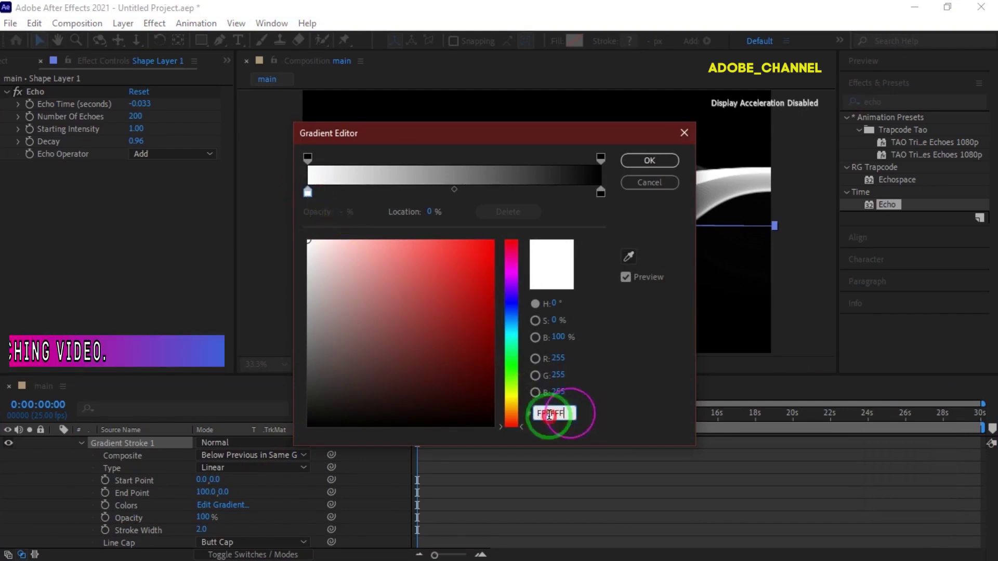
pyautogui.click(509, 419)
pyautogui.write('386')
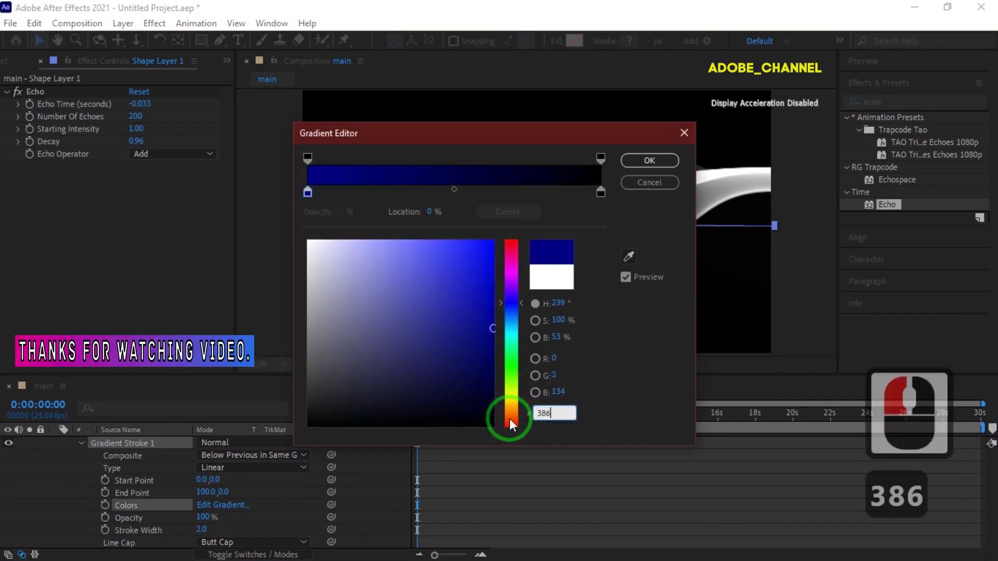
pyautogui.write('E09')
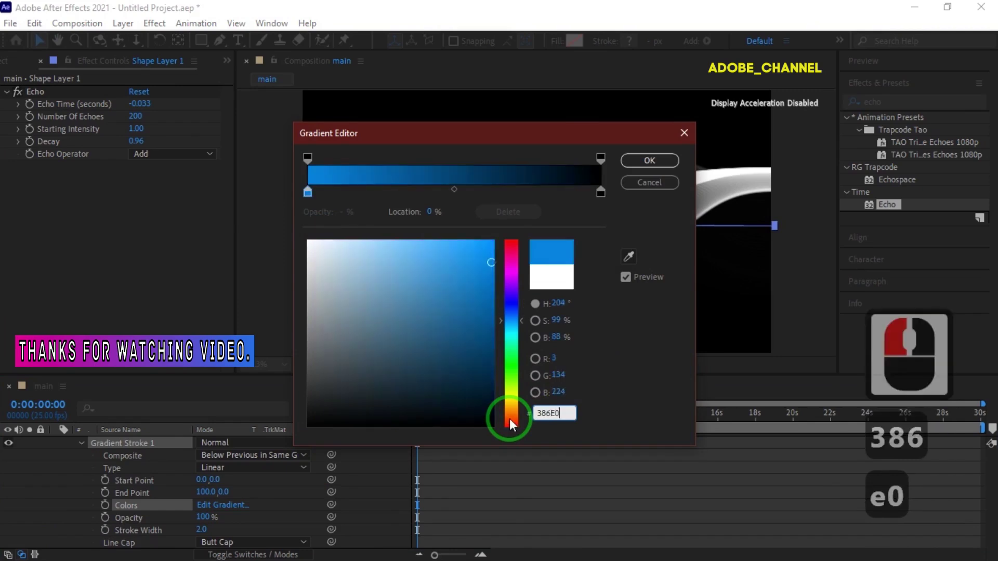
# Step: Add a color stop at about 16% of the stroke gradient and set its color to 68096E
pyautogui.click(359, 183)
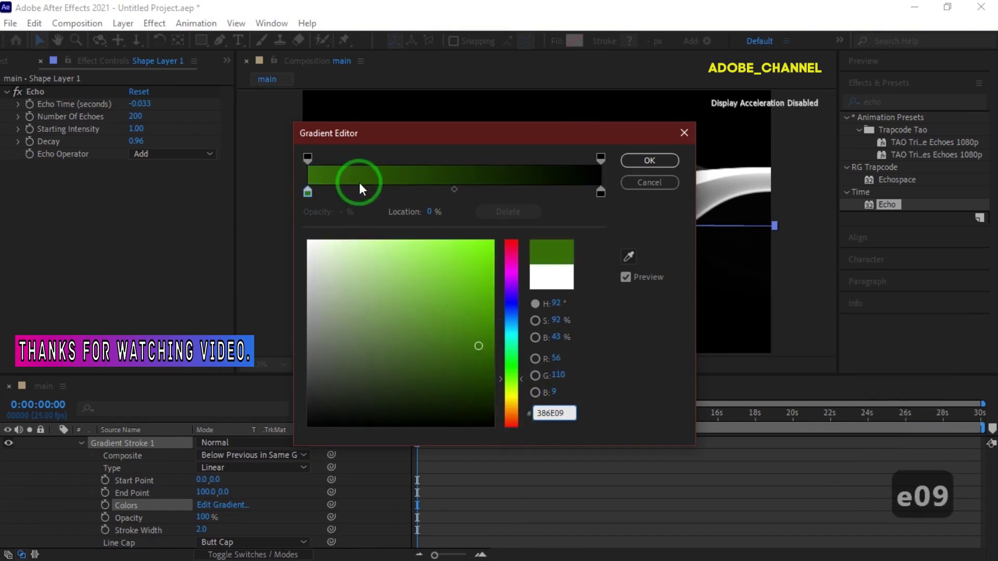
pyautogui.click(354, 191)
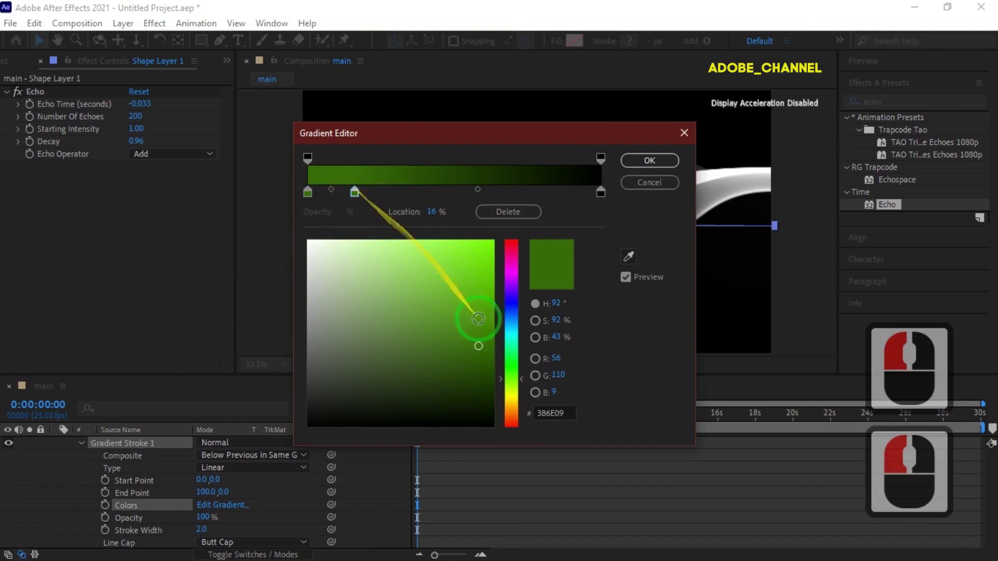
pyautogui.click(540, 415)
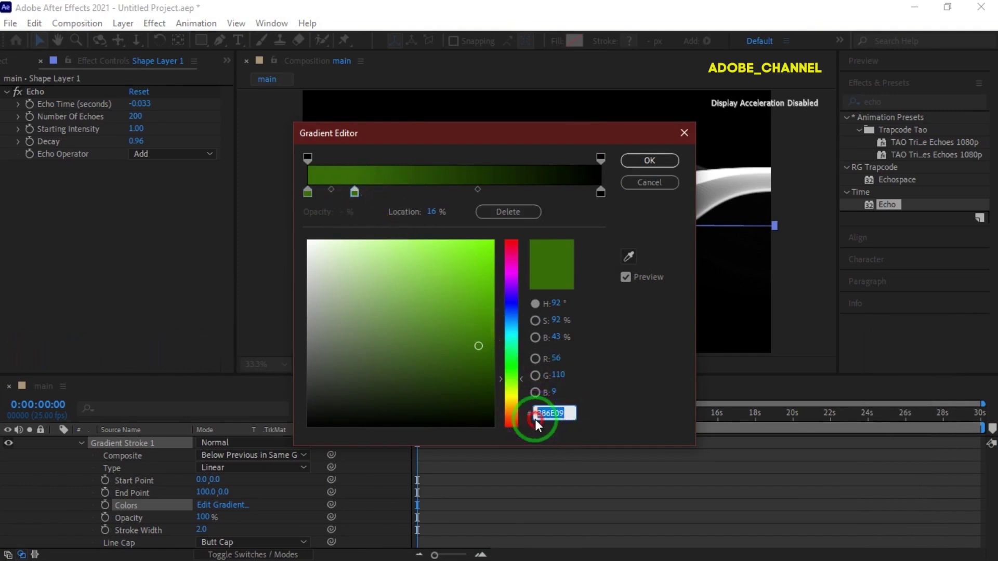
pyautogui.write('68')
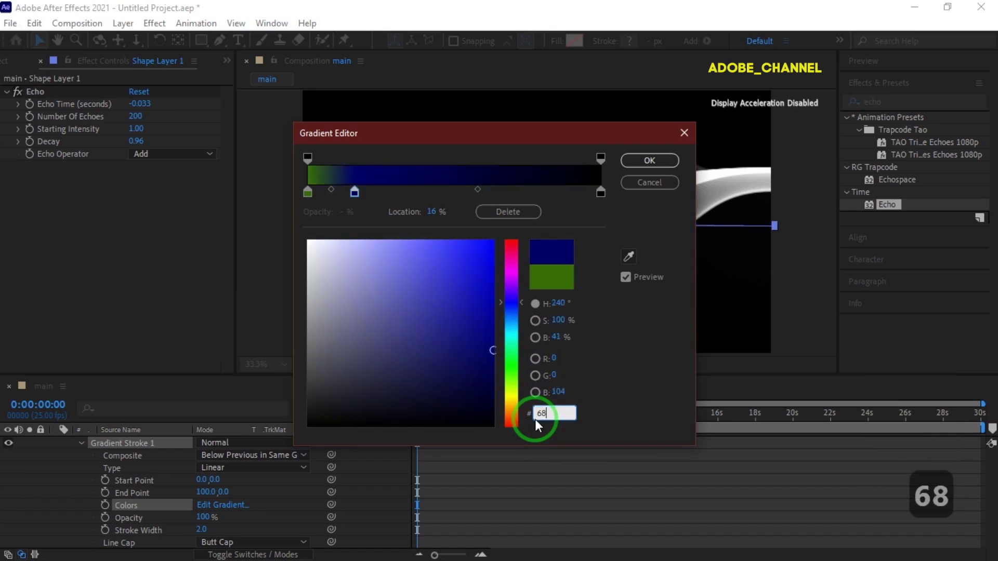
pyautogui.write('096E')
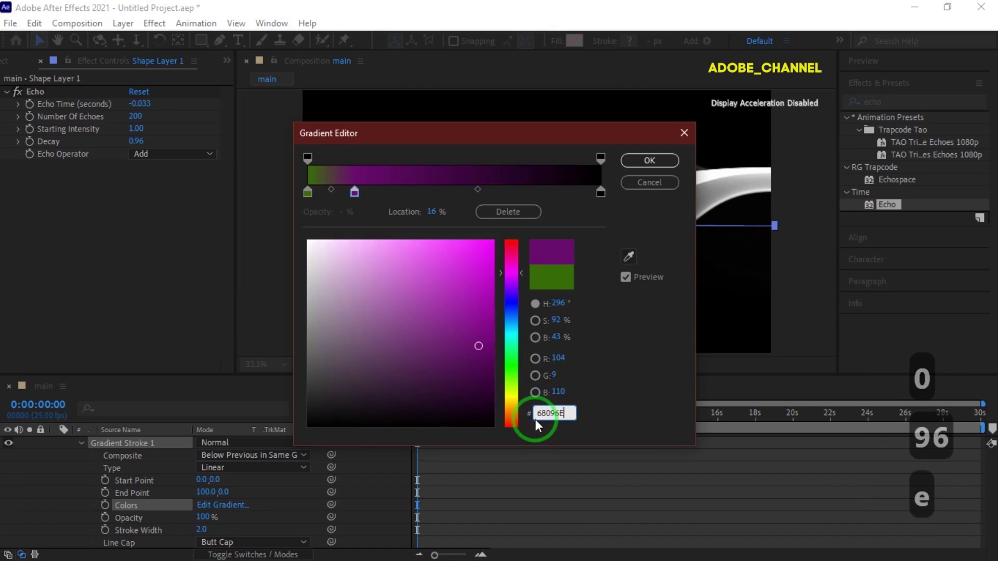
# Step: Add gradient color stops at about 30% with color 12AD99 and about 46% with color AD1233
pyautogui.click(395, 191)
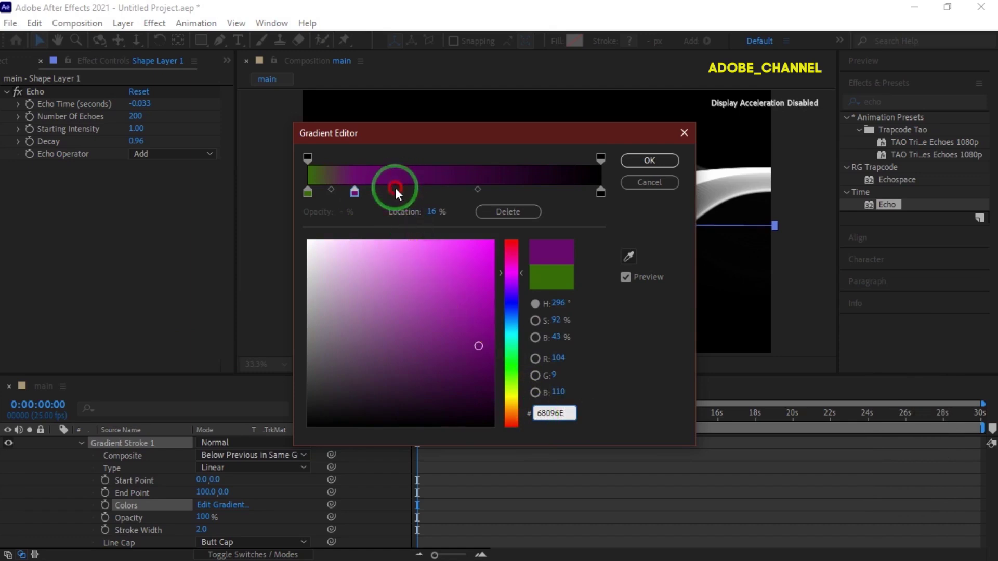
pyautogui.click(535, 416)
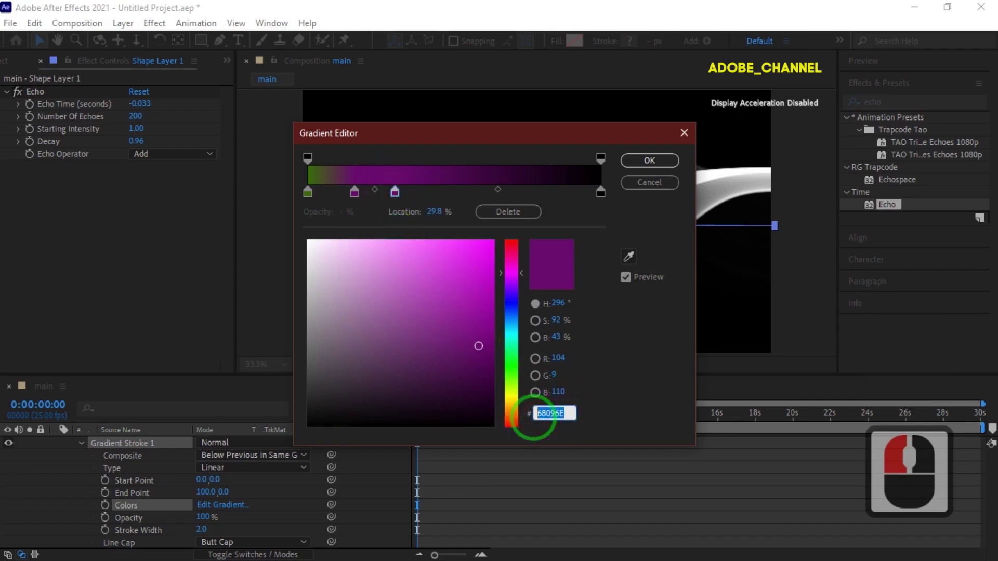
pyautogui.write('12ad99')
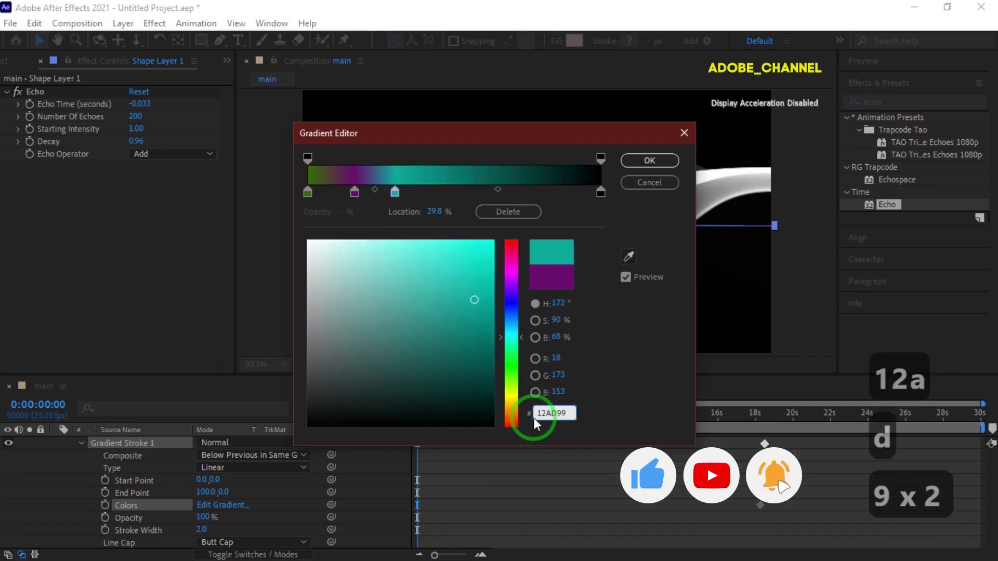
pyautogui.click(442, 191)
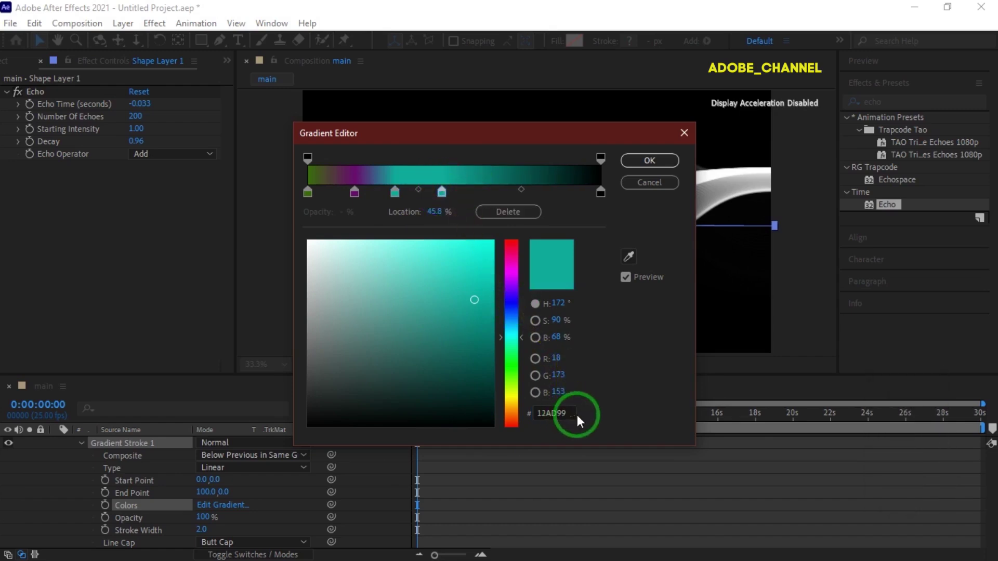
pyautogui.click(527, 415)
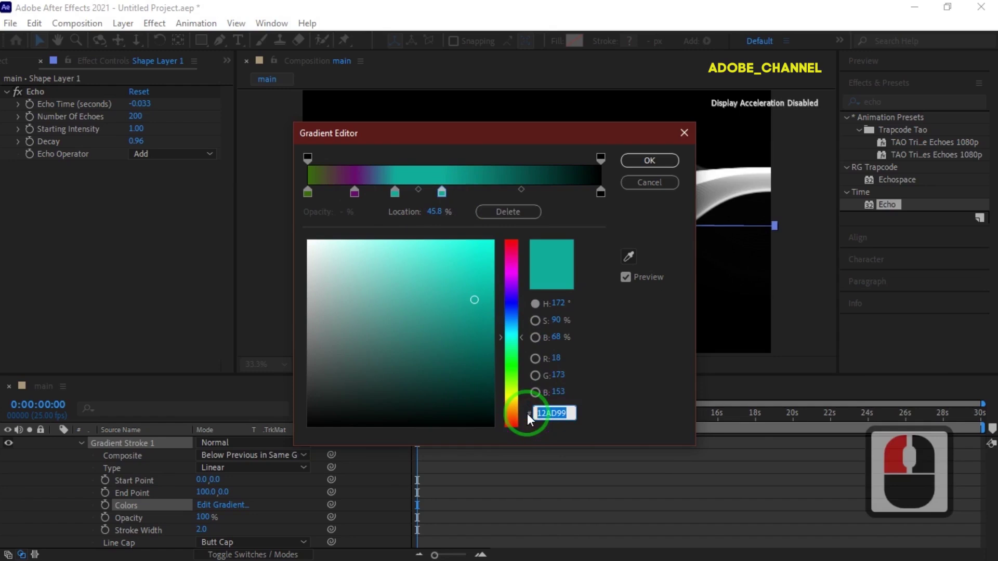
pyautogui.write('ad1')
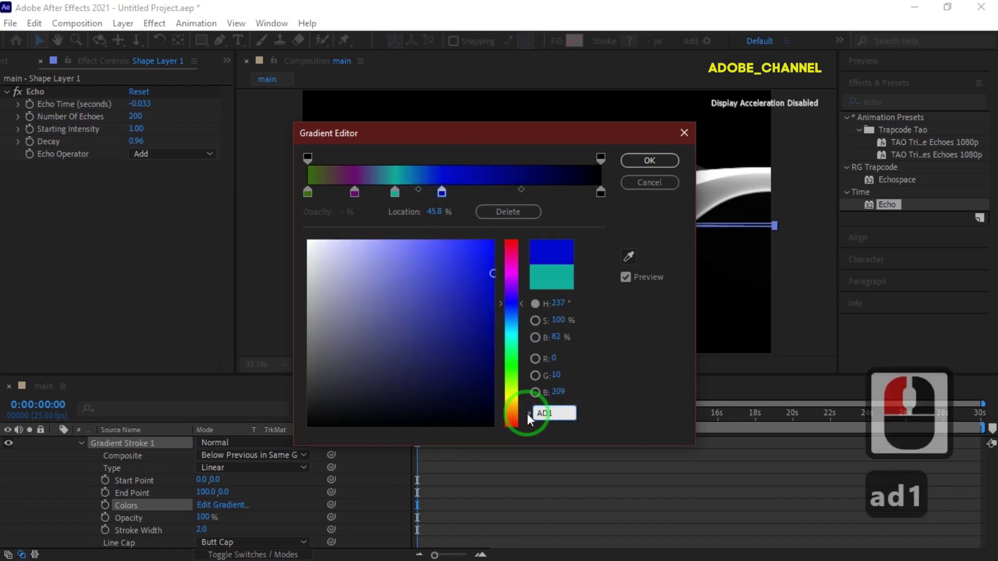
pyautogui.write('233')
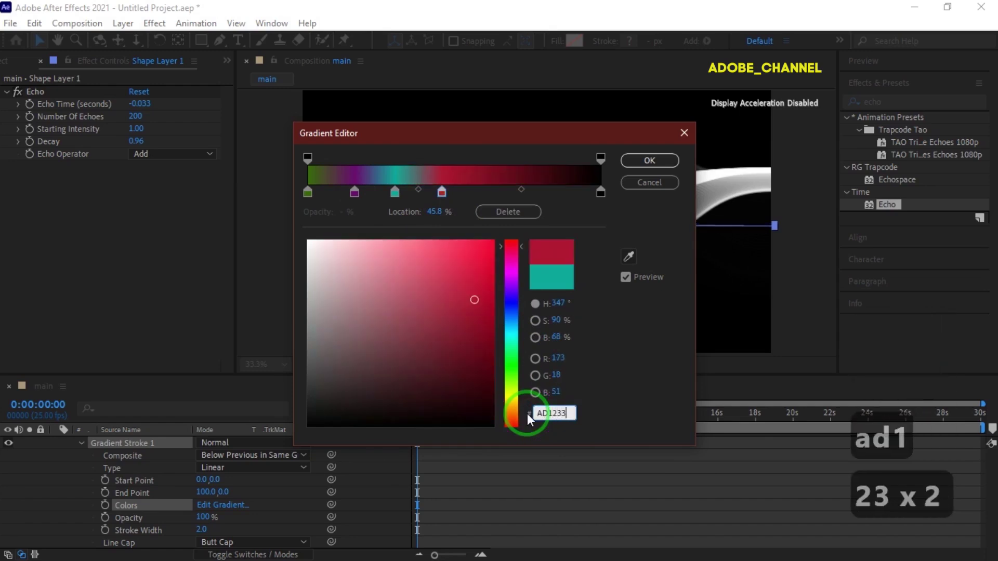
# Step: Add gradient color stops at about 62% with color 1212AD and 79% with color ADAB12
pyautogui.click(490, 188)
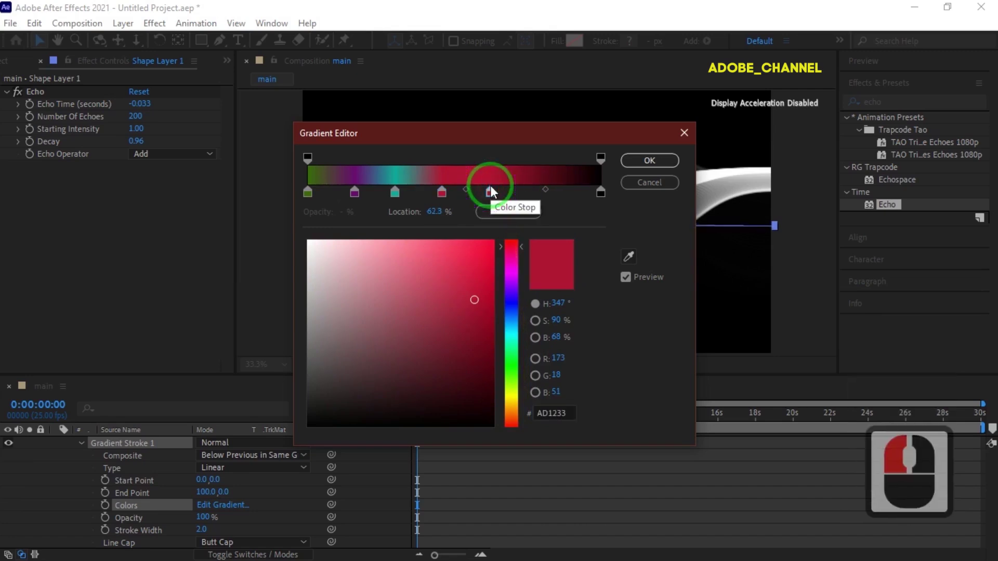
pyautogui.click(570, 410)
pyautogui.click(522, 411)
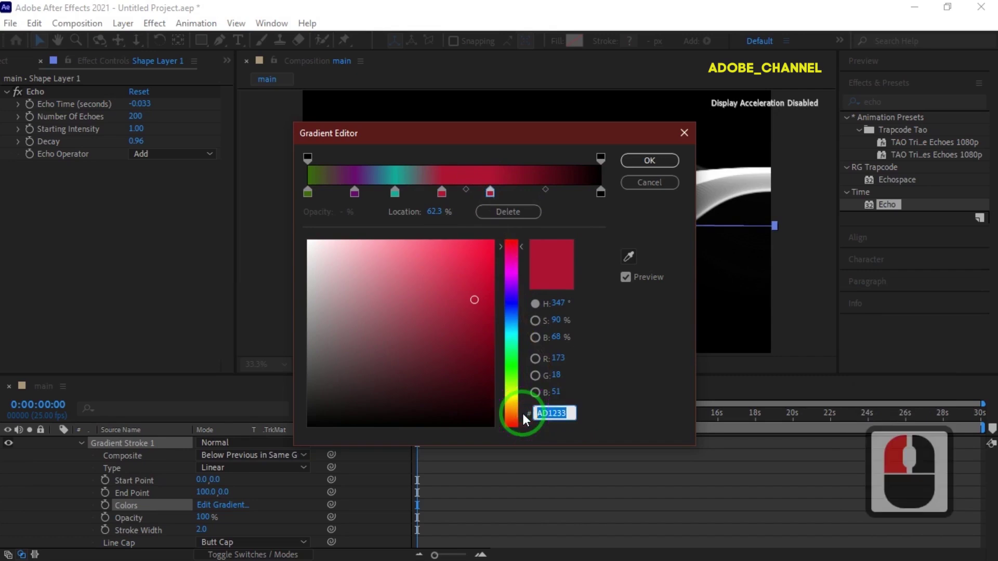
pyautogui.write('1212ad')
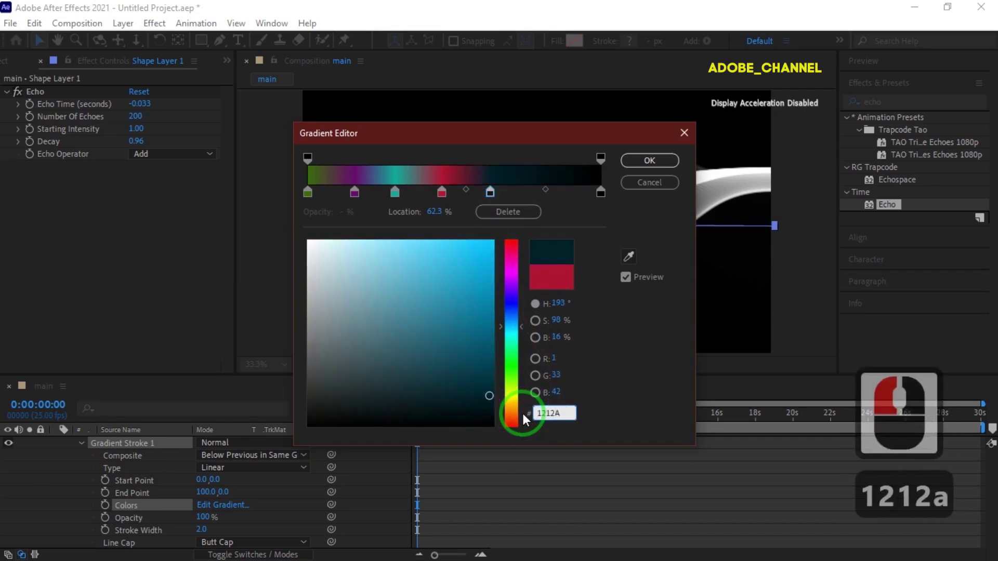
pyautogui.click(539, 191)
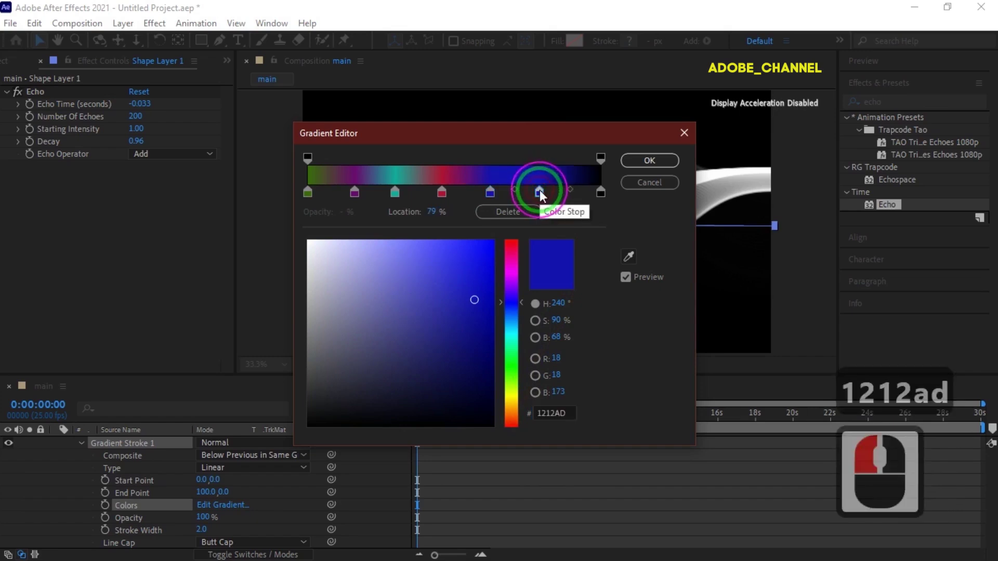
pyautogui.click(566, 414)
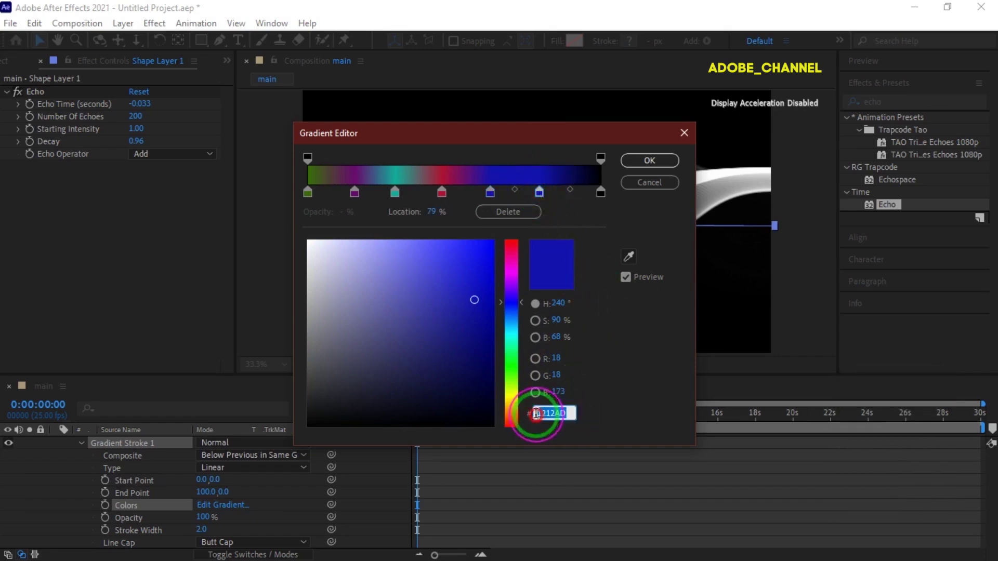
pyautogui.write('ada')
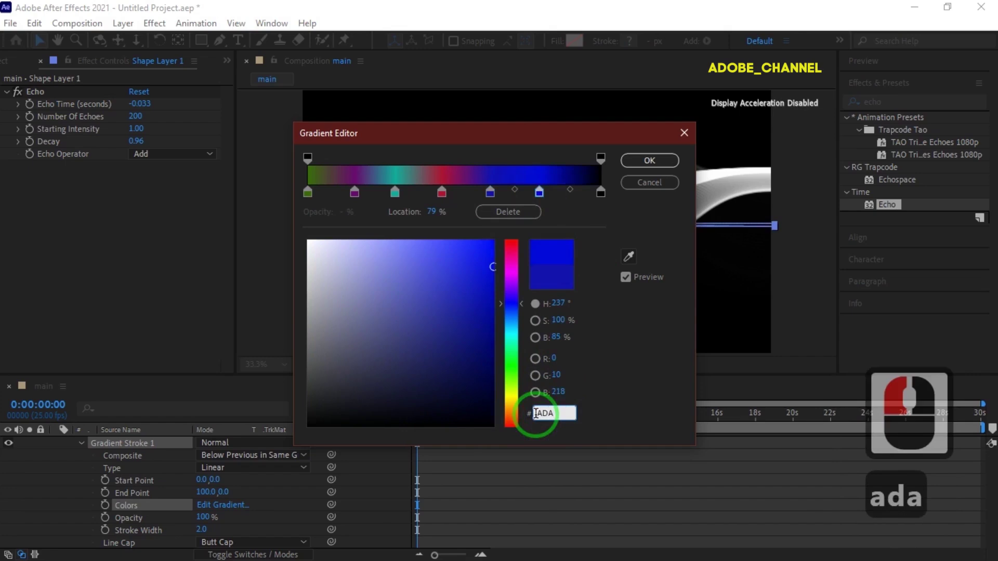
pyautogui.write('b12')
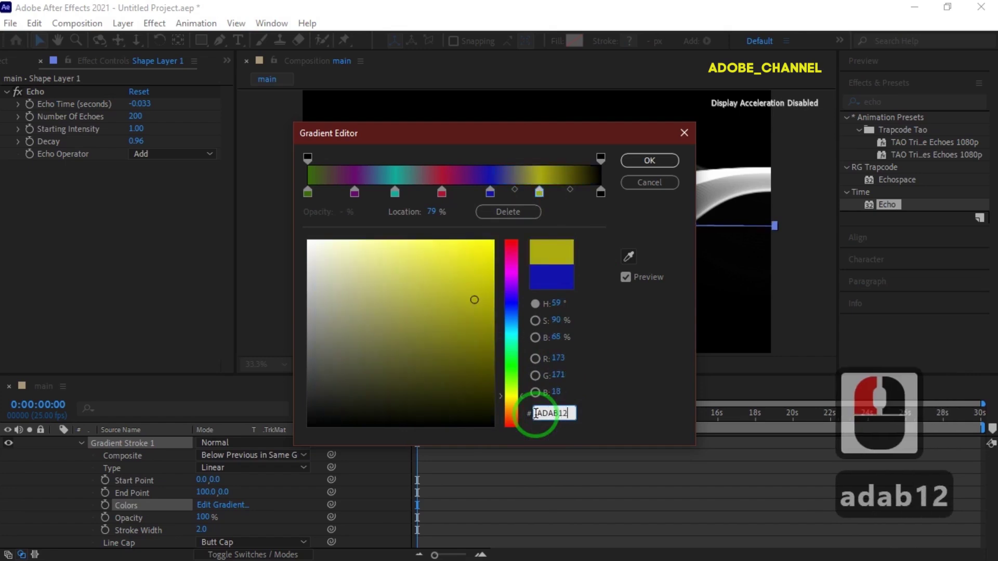
# Step: Set the gradient's end color stop at 100% to 076321 and accept the edited gradient
pyautogui.click(601, 194)
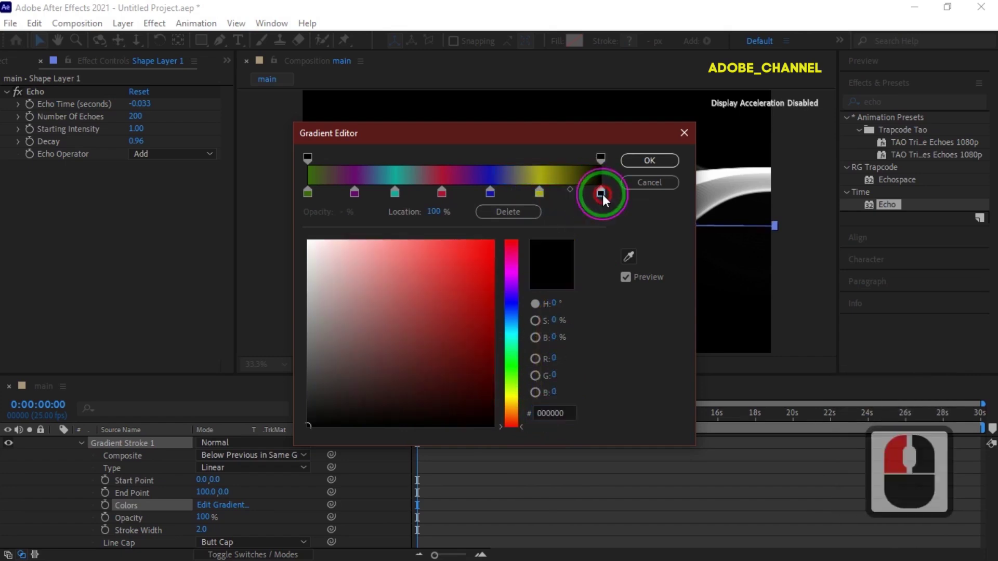
pyautogui.click(568, 410)
pyautogui.click(510, 424)
pyautogui.write('0')
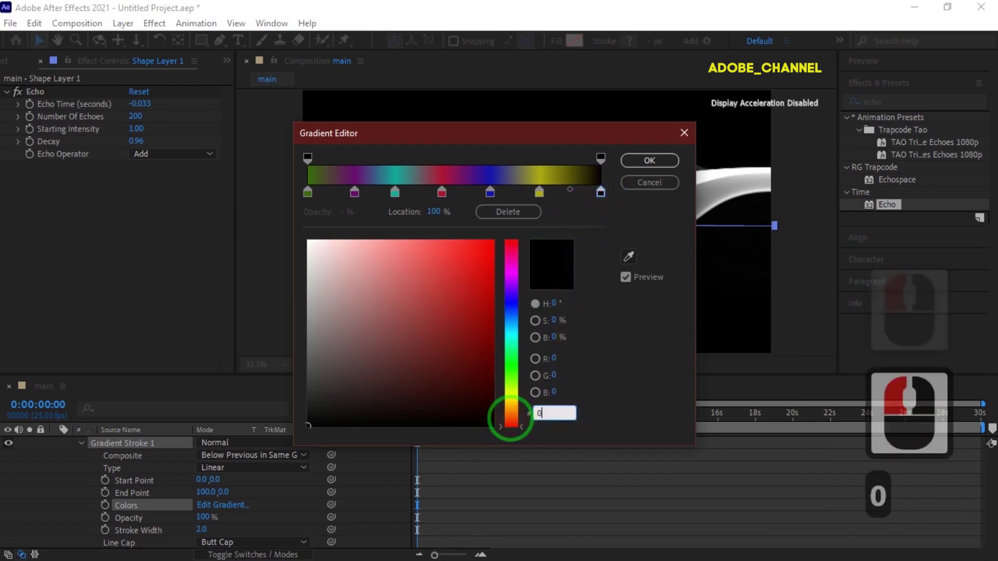
pyautogui.write('7')
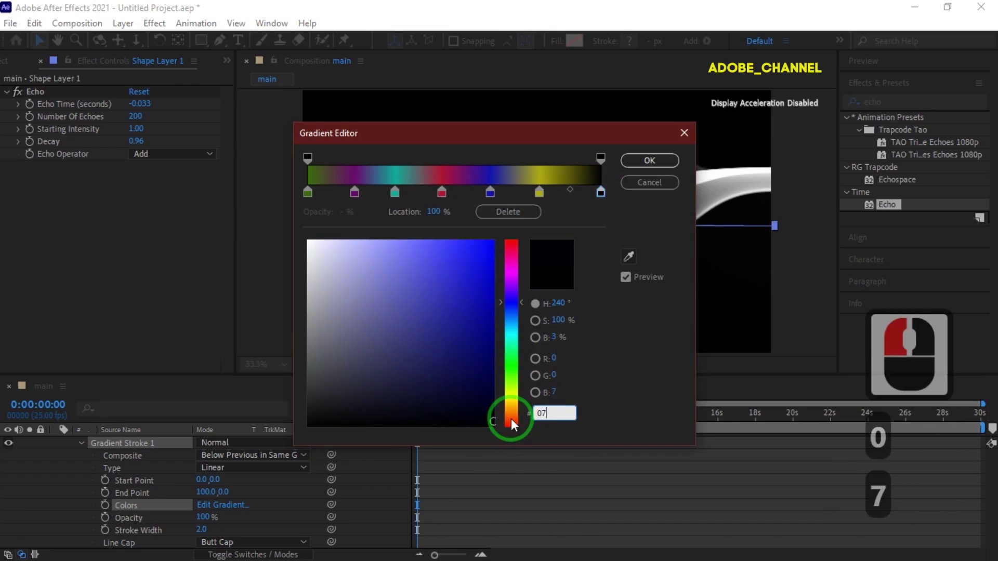
pyautogui.write('63')
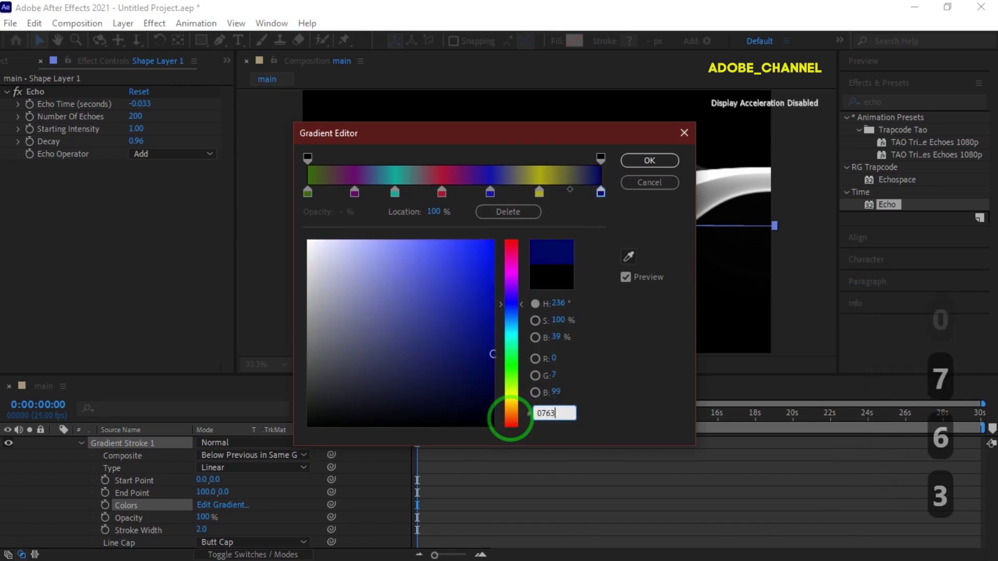
pyautogui.write('21')
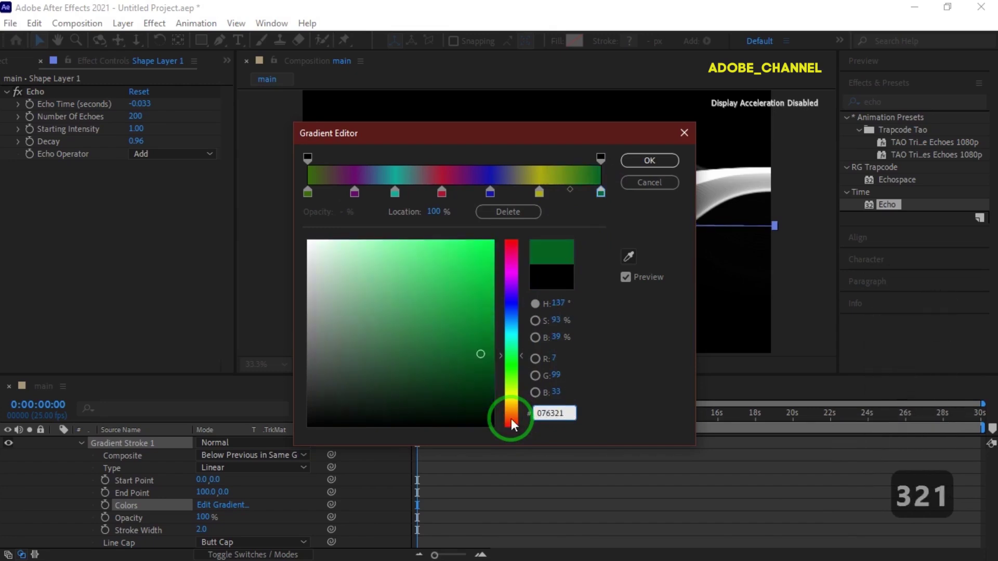
pyautogui.click(644, 159)
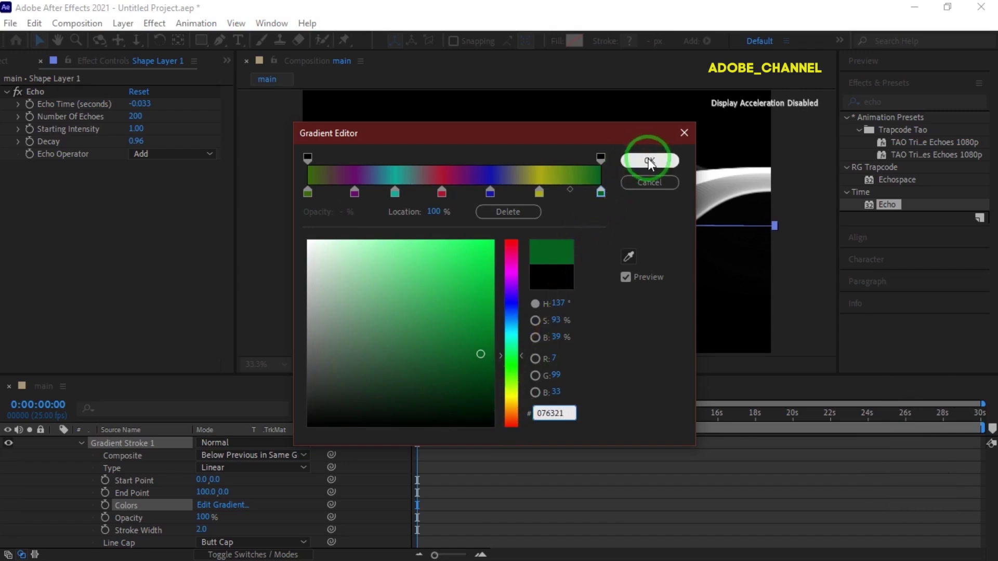
# Step: Set the gradient stroke's Composite option to Above Previous in Same Group
pyautogui.click(245, 456)
pyautogui.click(253, 488)
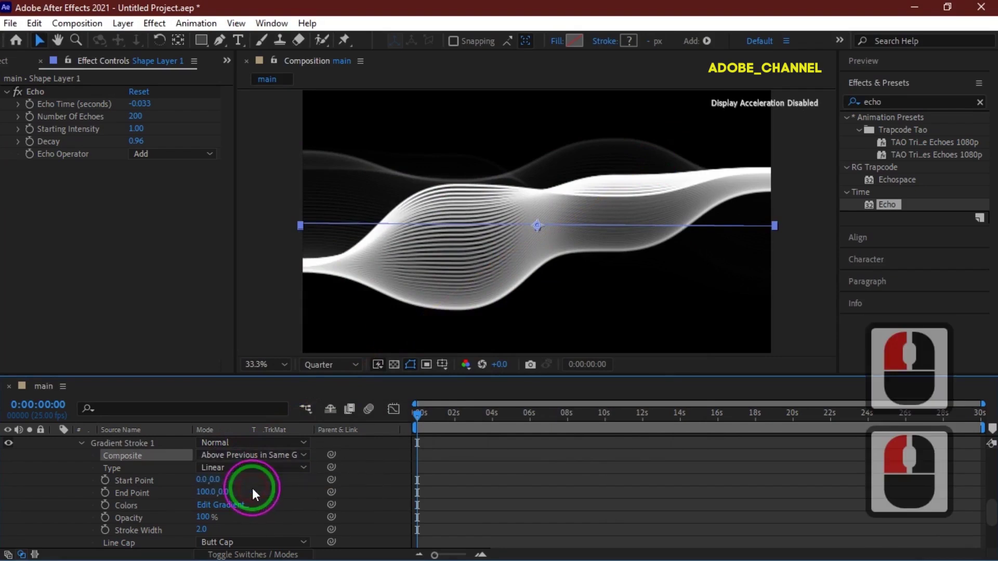
# Step: Set the stroke width of the shape layer's gradient stroke to 10 px
pyautogui.click(646, 43)
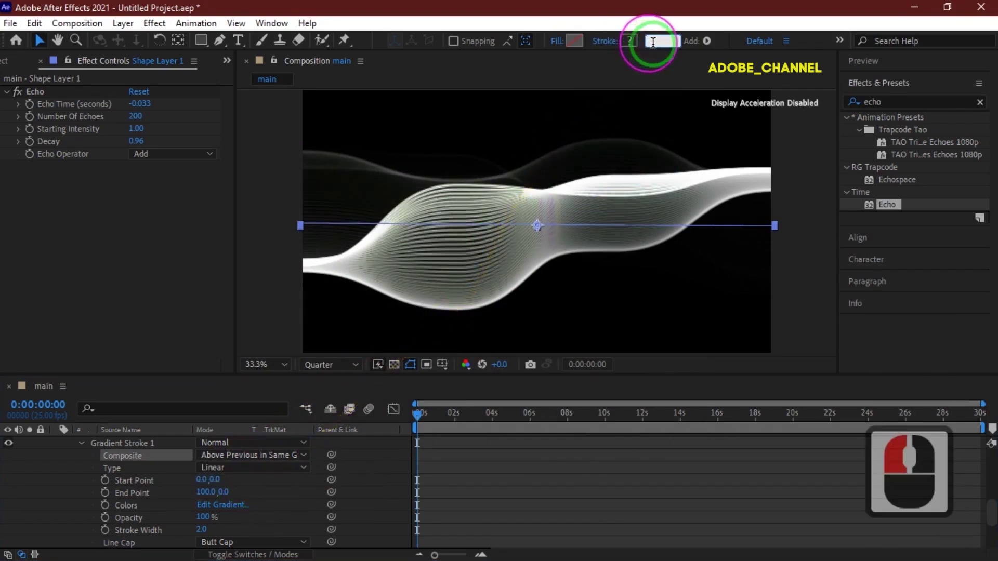
pyautogui.write('10')
pyautogui.press('Return')
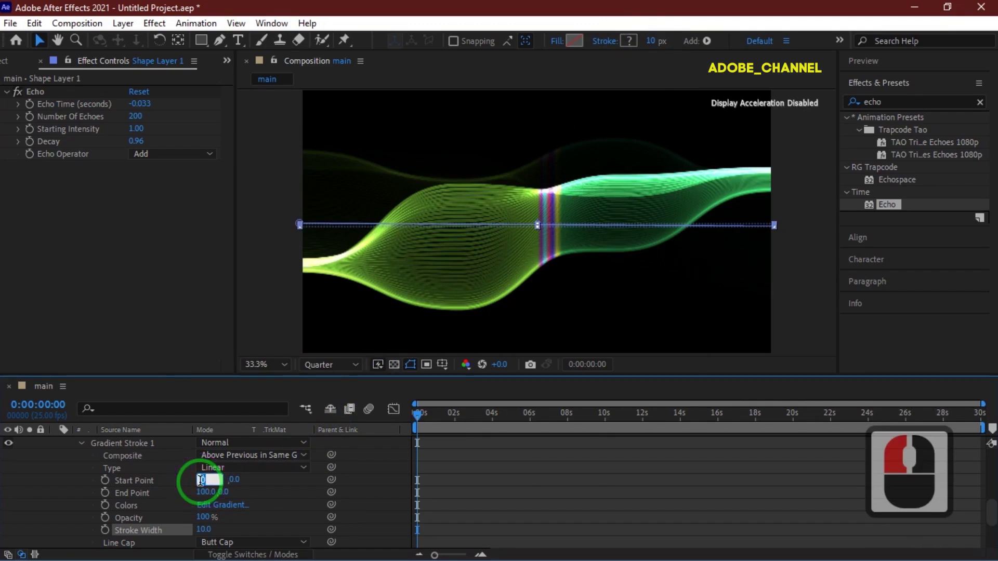
# Step: Set the gradient stroke's Start Point to -960, -100
pyautogui.write('-96')
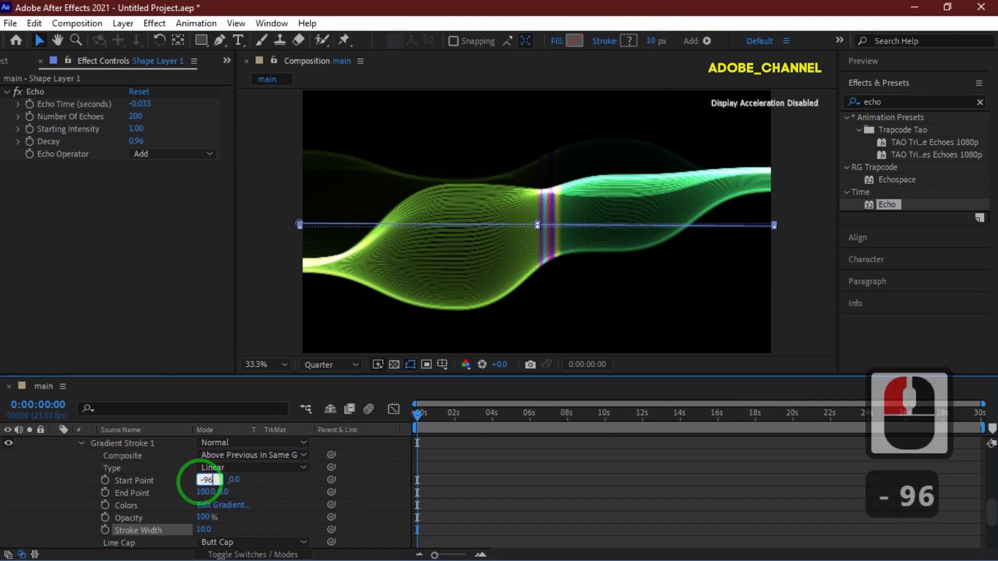
pyautogui.write('0')
pyautogui.press('Return')
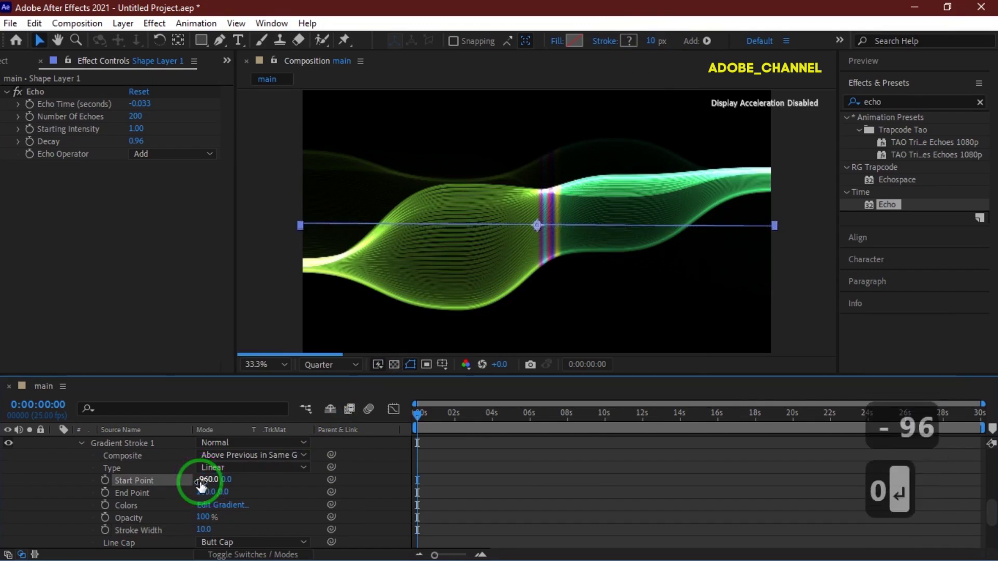
pyautogui.click(227, 479)
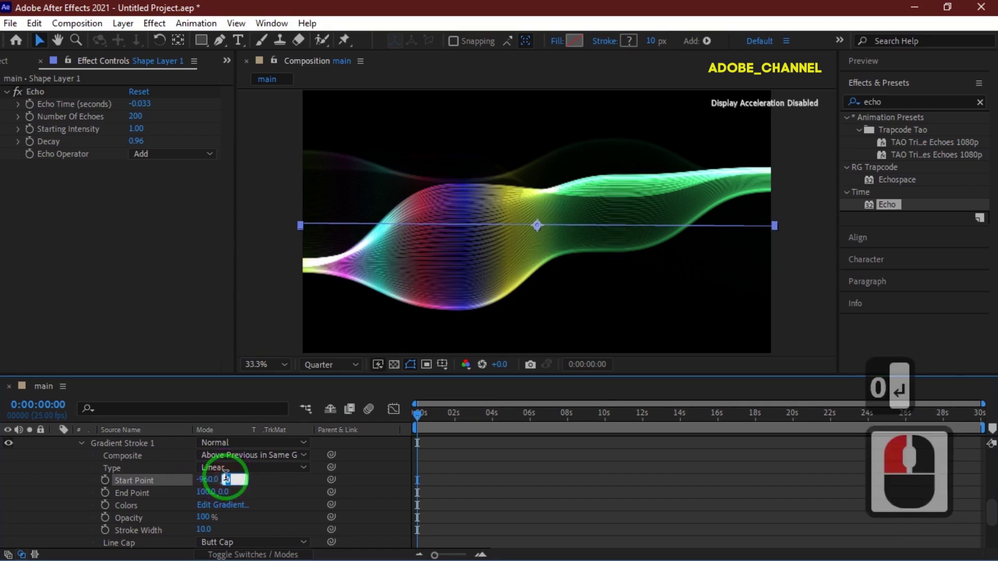
pyautogui.write('-100')
pyautogui.press('Return')
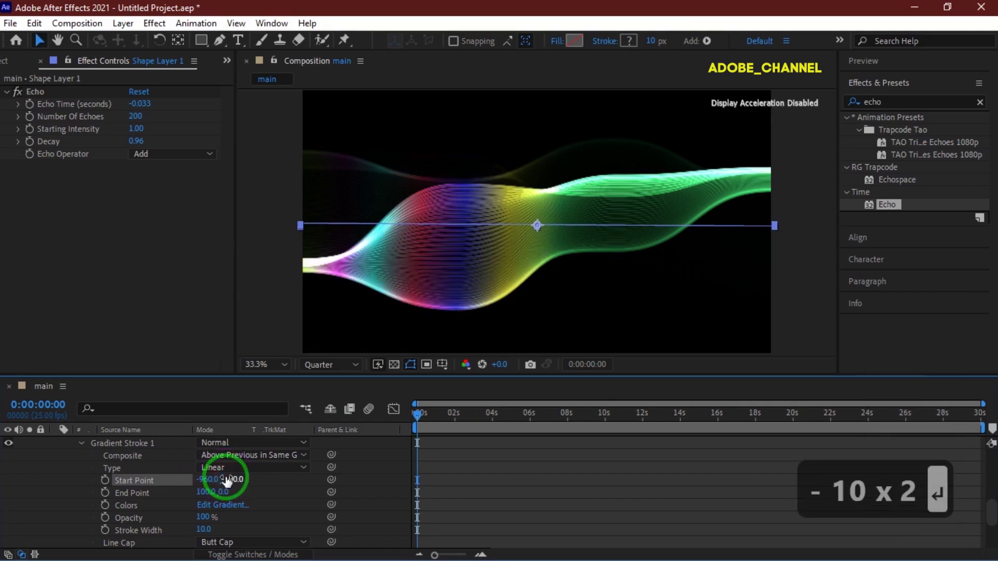
# Step: Set the gradient stroke's End Point to 960, 100
pyautogui.click(206, 492)
pyautogui.write('960')
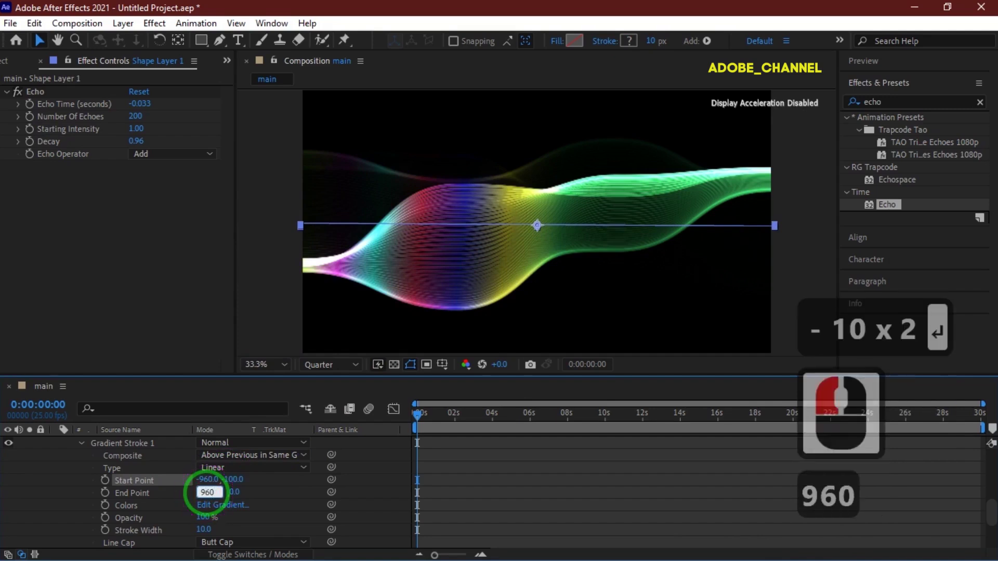
pyautogui.press('Return')
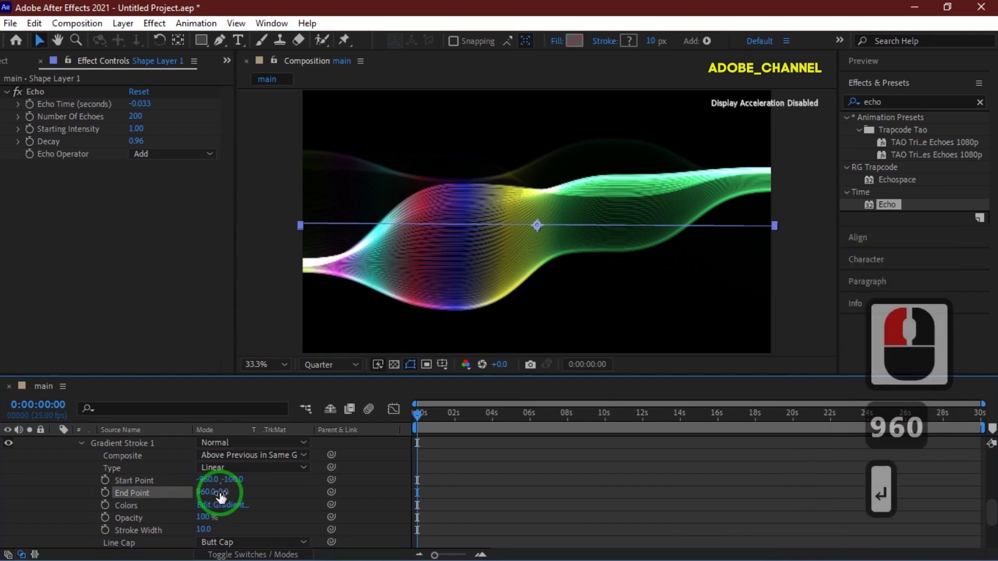
pyautogui.click(222, 491)
pyautogui.write('1')
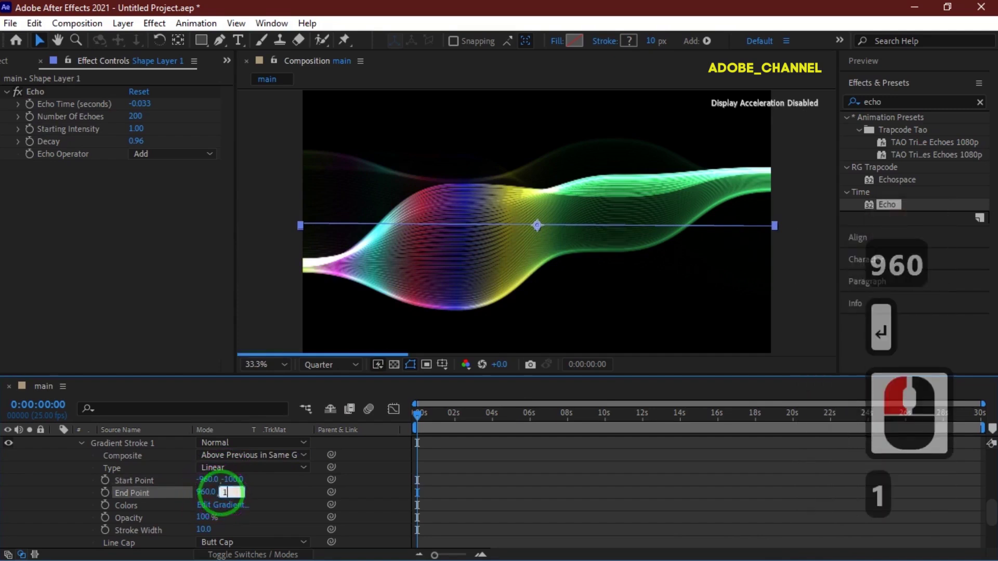
pyautogui.write('00')
pyautogui.press('Return')
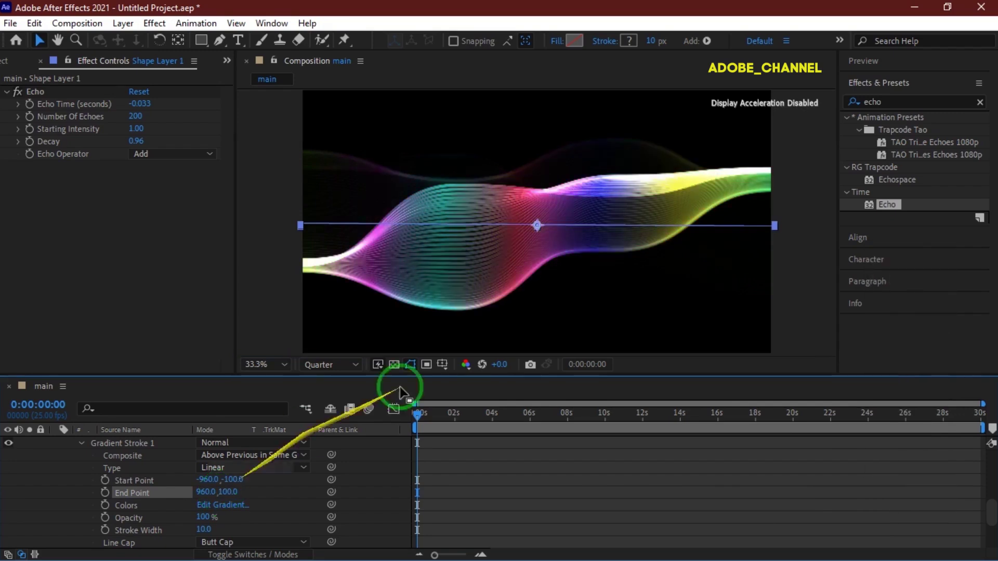
# Step: Play back the full work area to check the multicolored wave animation, and stop the preview
pyautogui.click(913, 64)
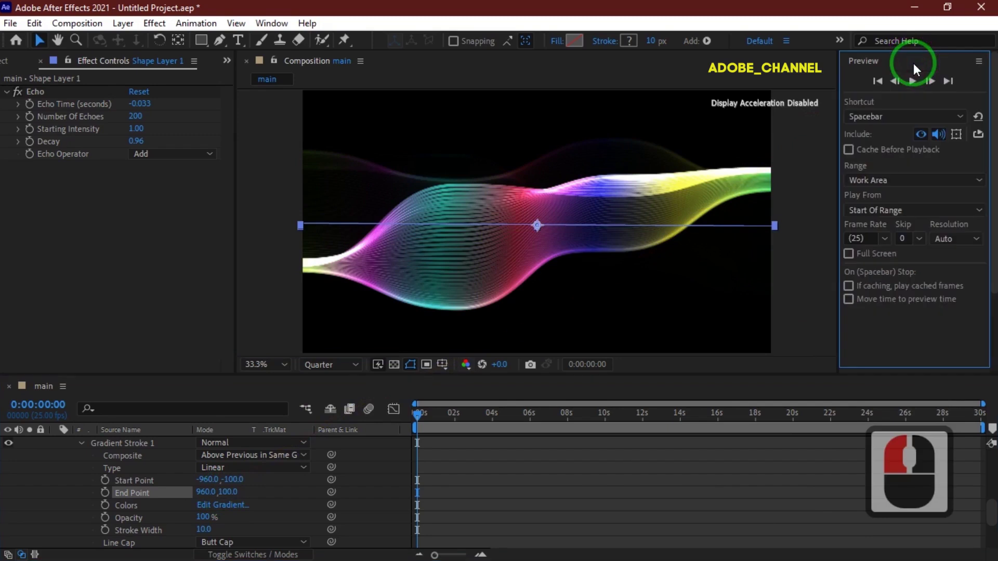
pyautogui.click(912, 81)
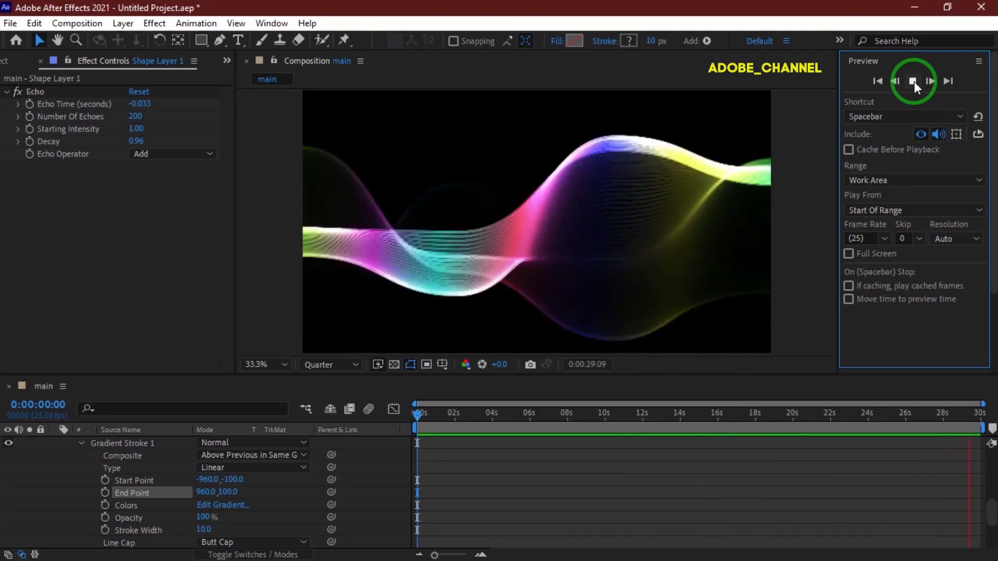
pyautogui.click(913, 81)
pyautogui.click(913, 82)
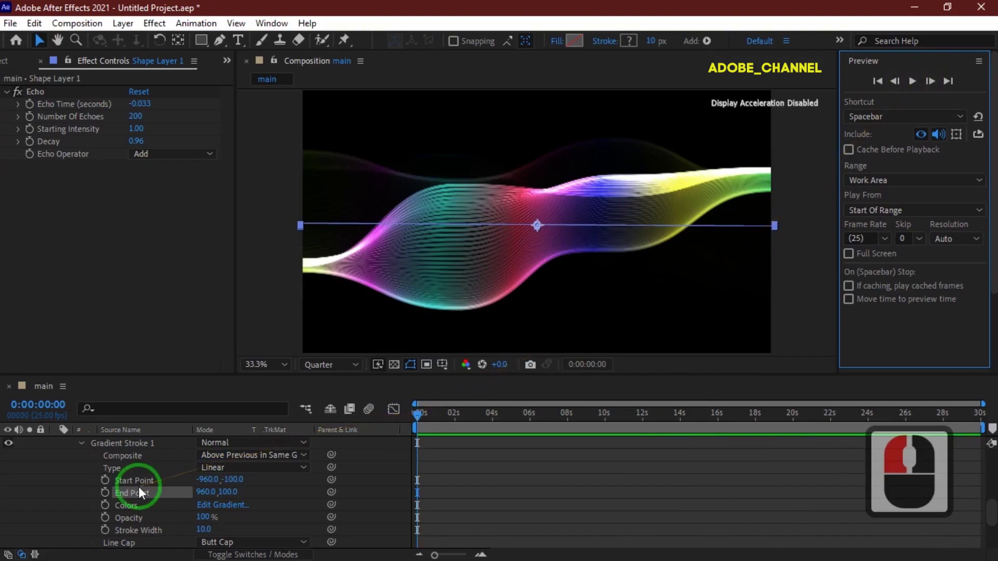
# Step: Change the Points option of Wiggle Paths 1 to Corner and preview the angular version of the wave animation
pyautogui.scroll(-3, 139, 486)
pyautogui.scroll(3, 204, 444)
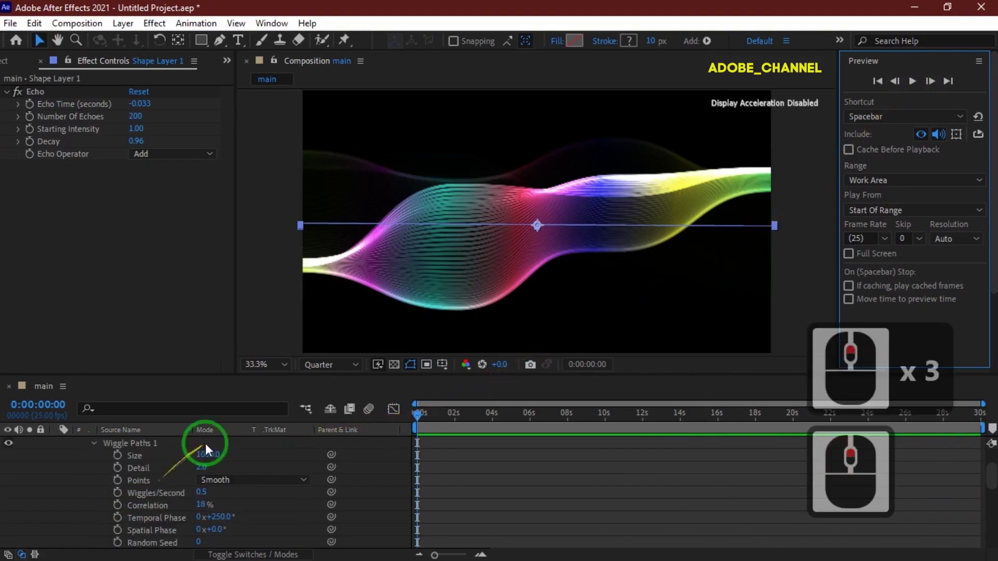
pyautogui.click(251, 479)
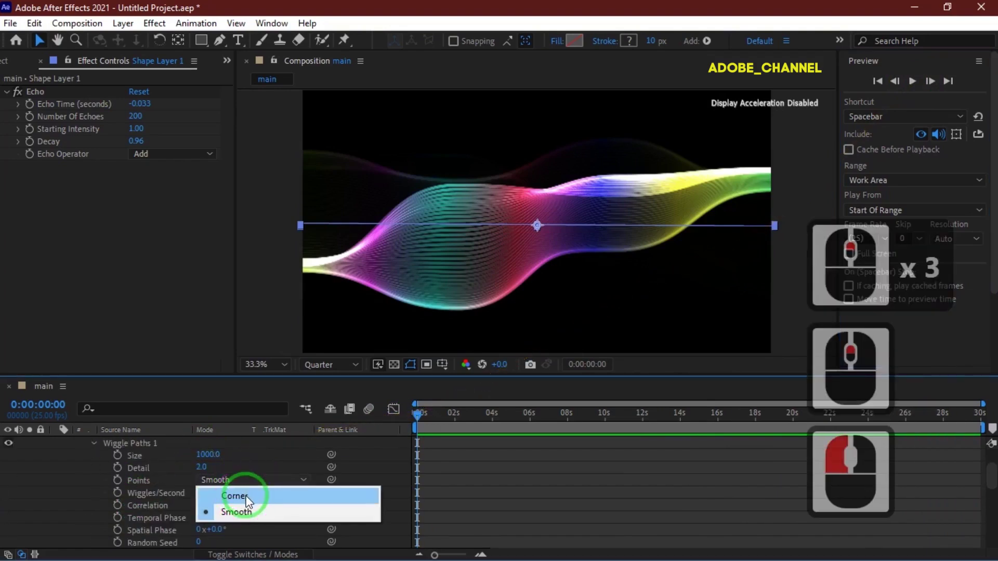
pyautogui.click(245, 495)
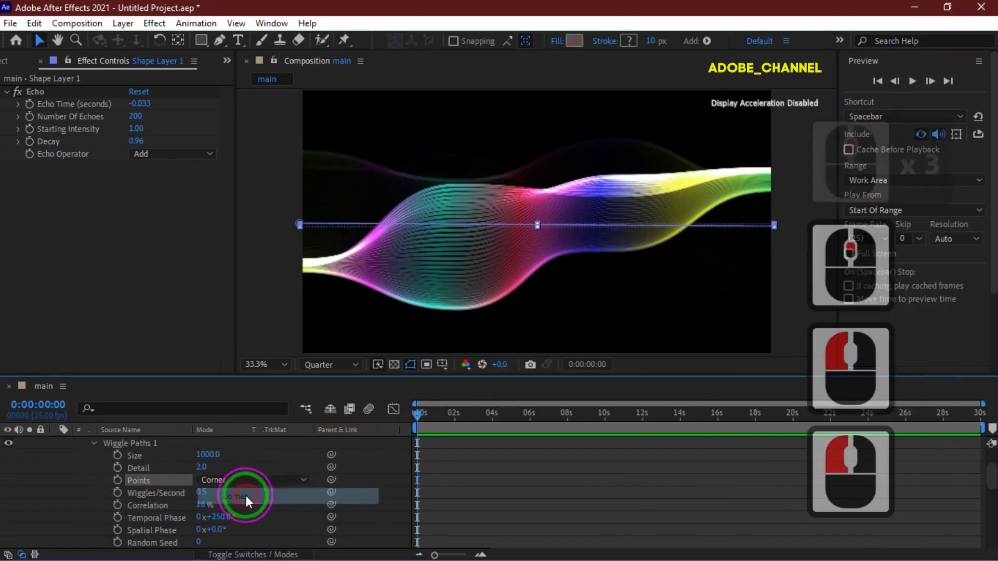
pyautogui.click(913, 82)
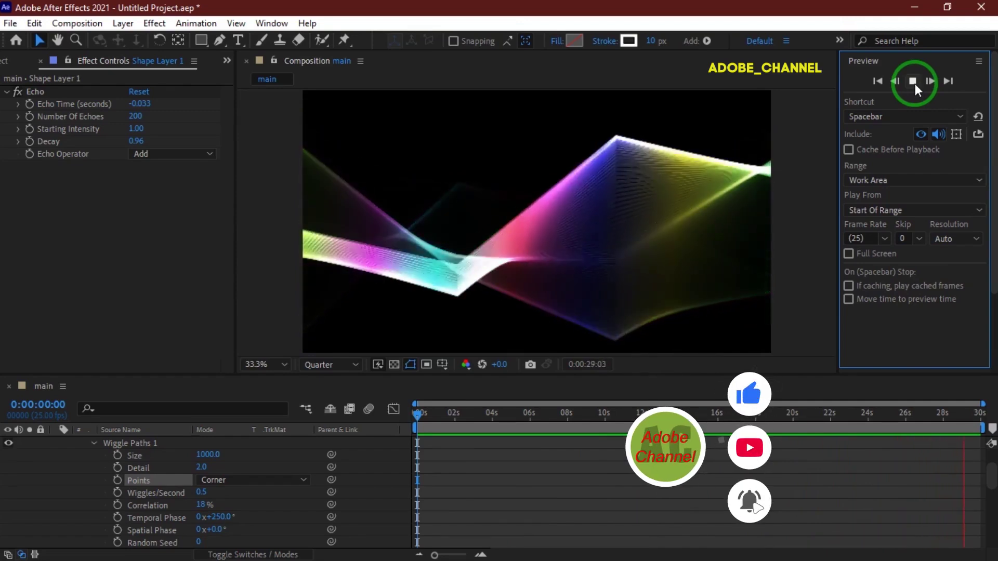
pyautogui.click(913, 82)
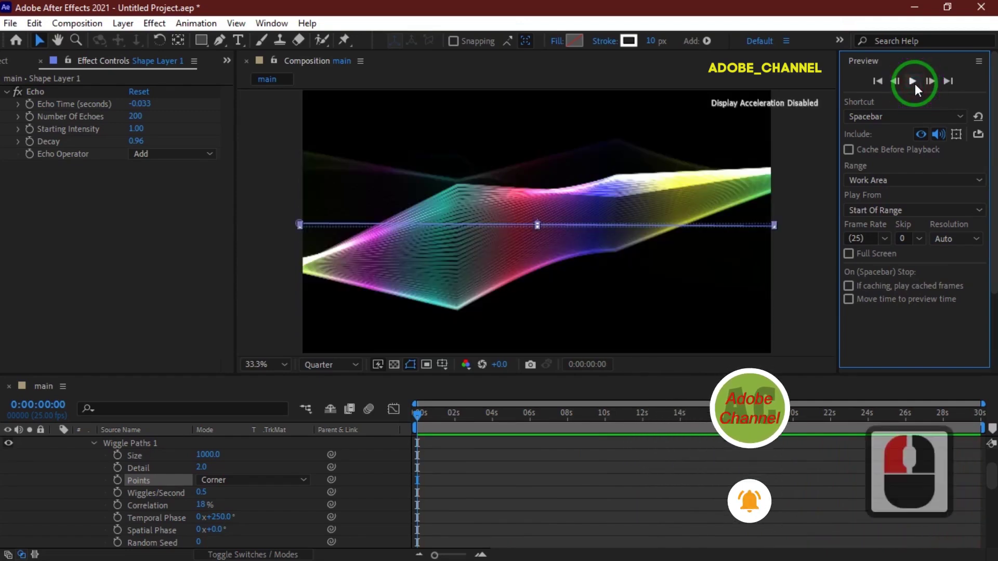